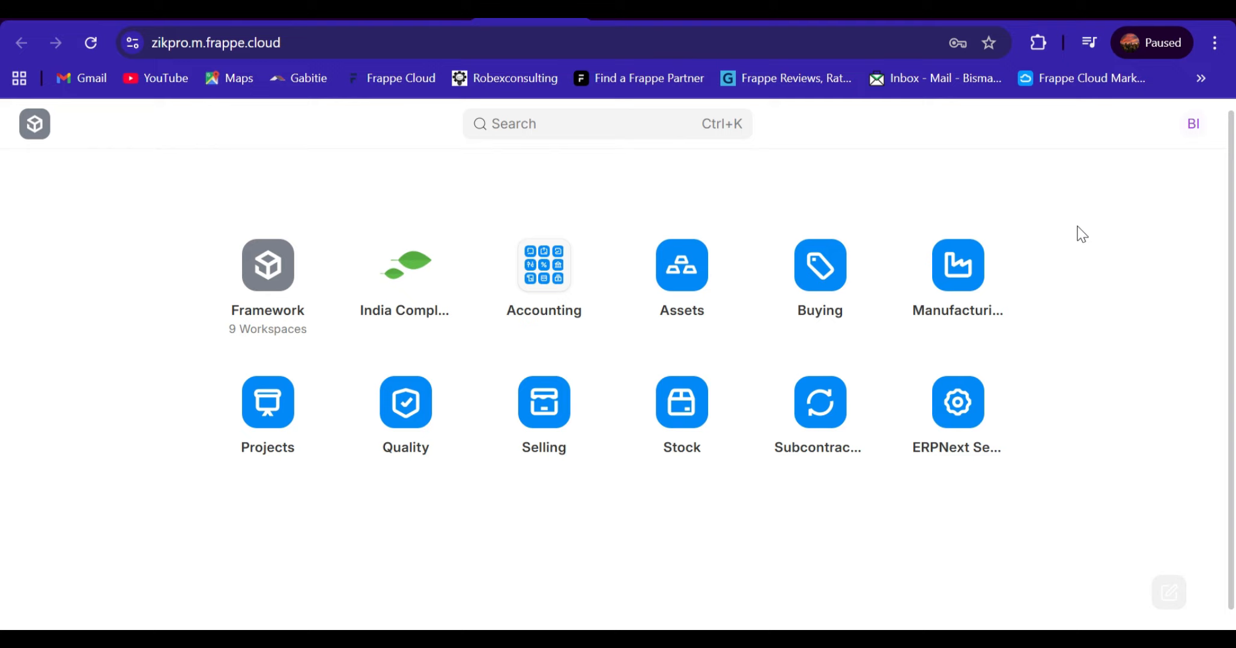
Create a new quotation and set its customer to Grant Plastics Ltd
{"action": "left_click", "coordinate": [562, 124]}
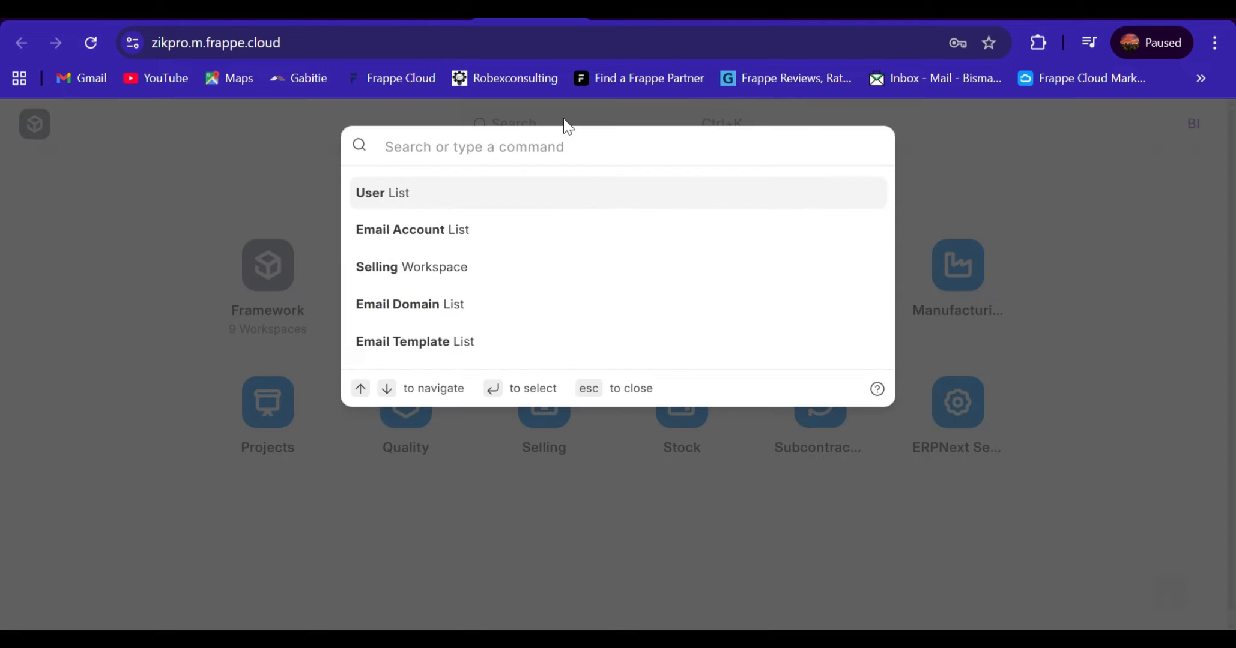
{"action": "type", "text": "quo"}
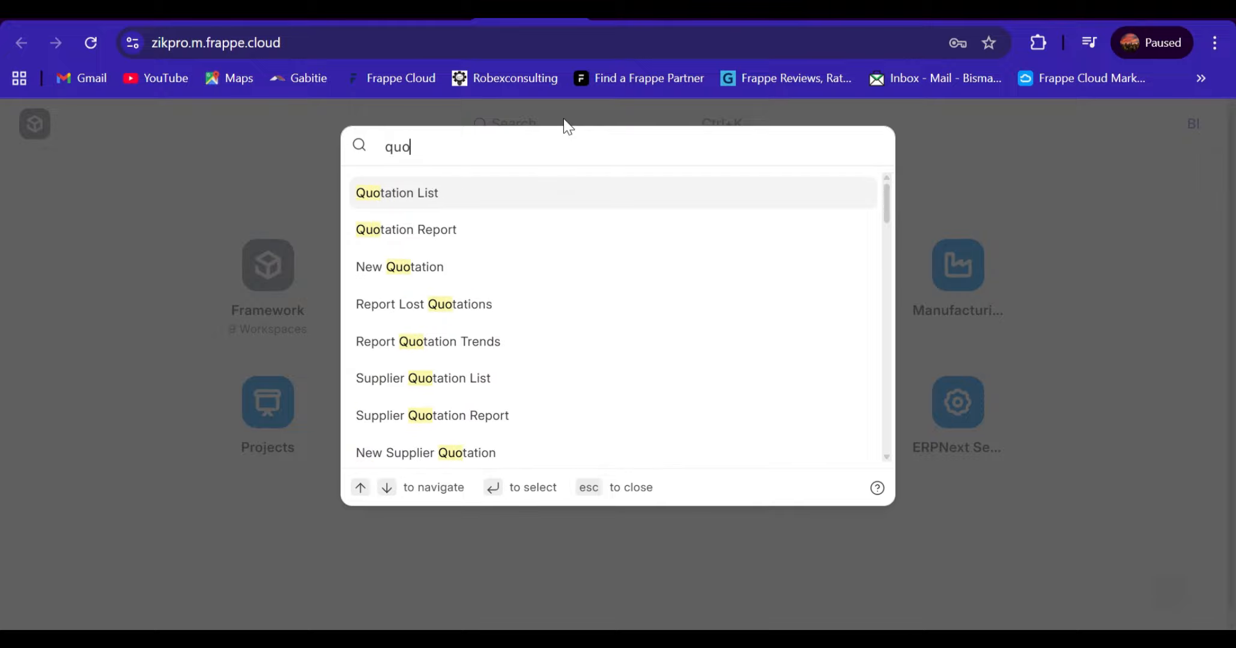
{"action": "left_click", "coordinate": [386, 268]}
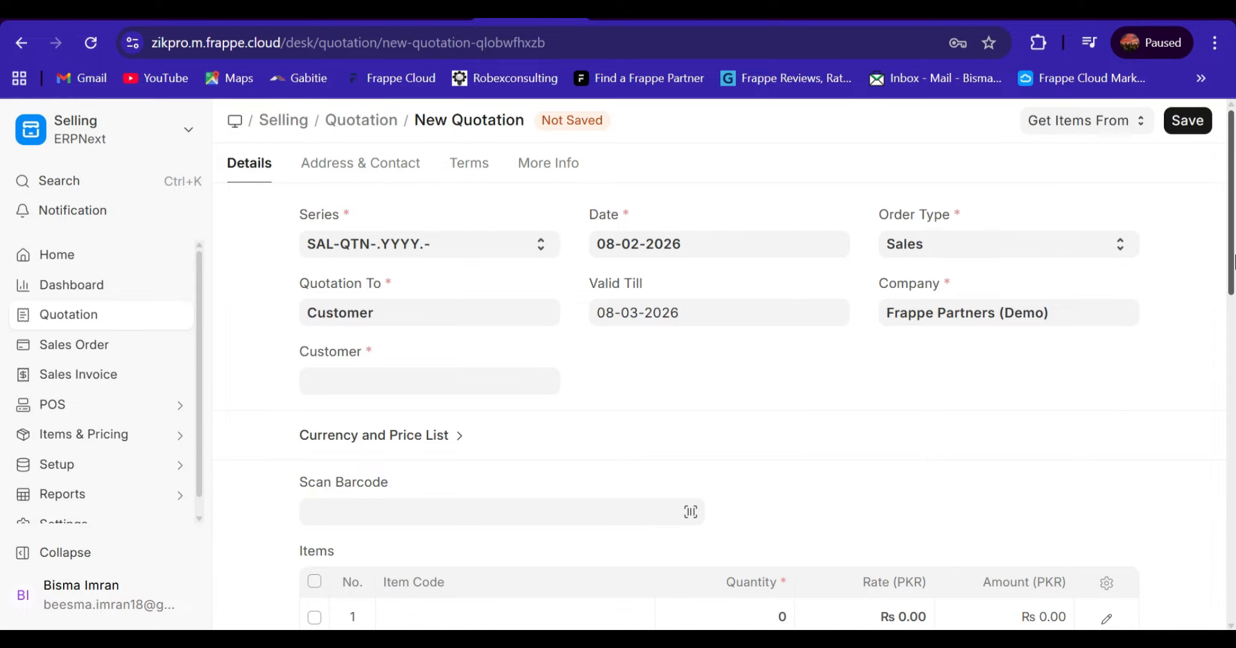
{"action": "left_click_drag", "start_coordinate": [1233, 265], "coordinate": [1233, 358]}
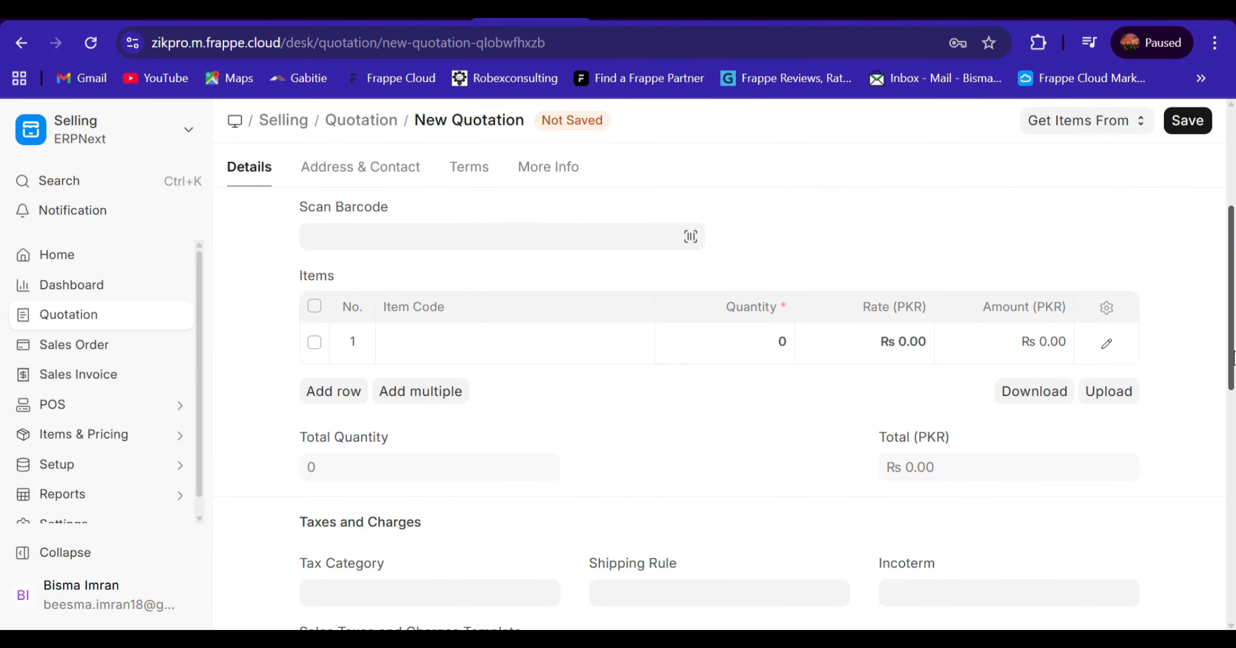
{"action": "left_click", "coordinate": [490, 353]}
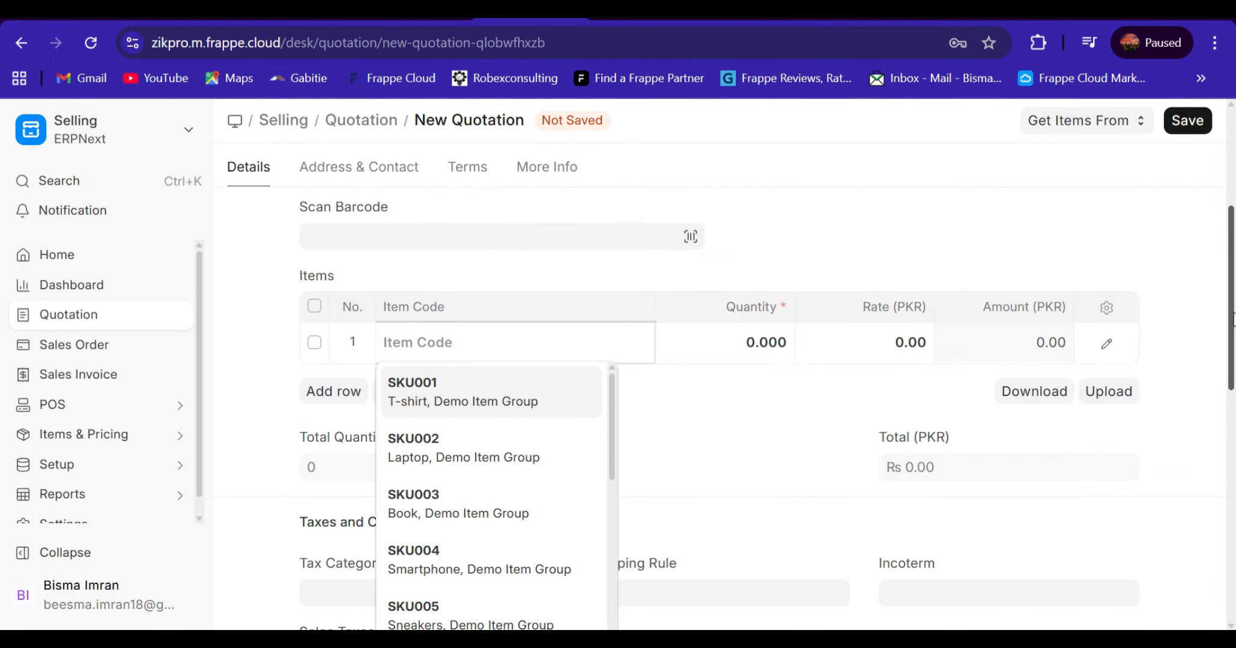
{"action": "left_click_drag", "start_coordinate": [1233, 315], "coordinate": [1234, 243]}
{"action": "left_click", "coordinate": [386, 332]}
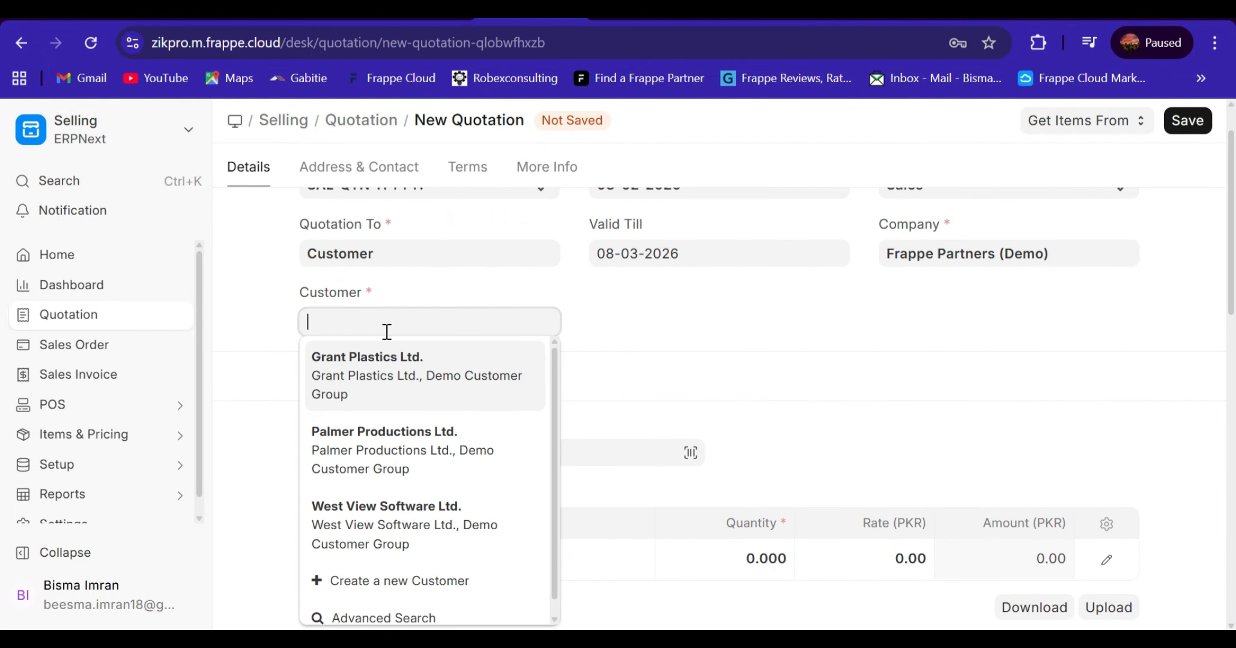
{"action": "left_click", "coordinate": [361, 384]}
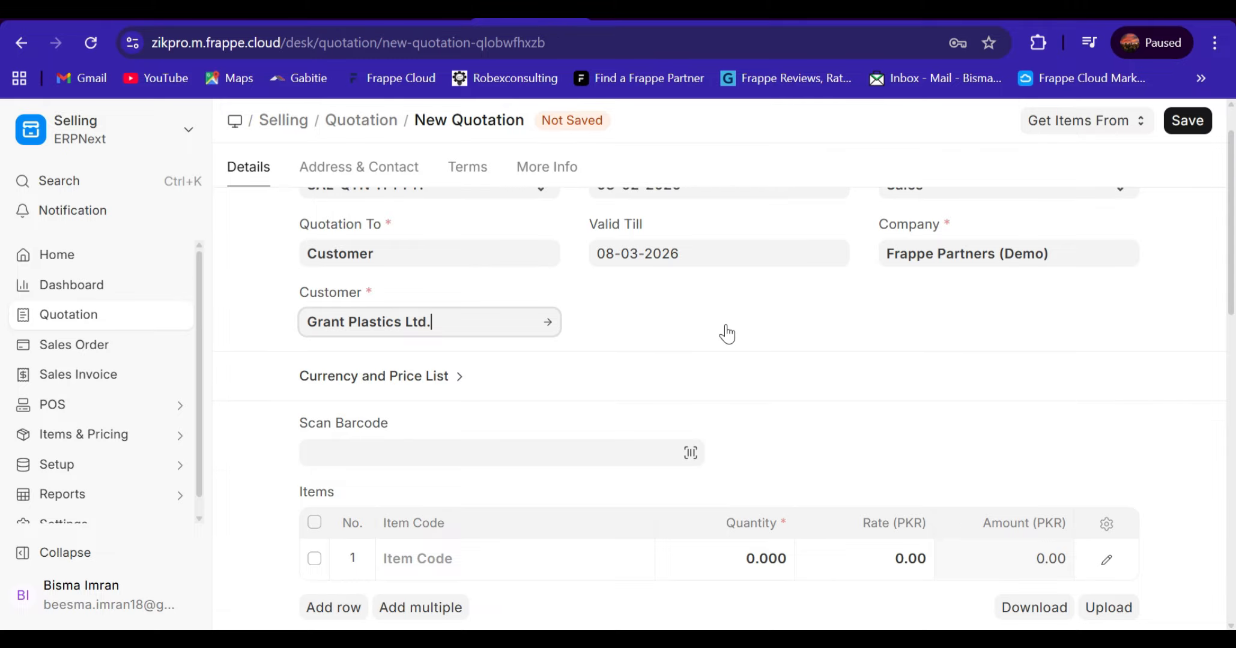
Add item SKU003 (Book) to the first row of the quotation's items and save the quotation
{"action": "scroll", "coordinate": [506, 421], "scroll_direction": "down", "scroll_amount": 4}
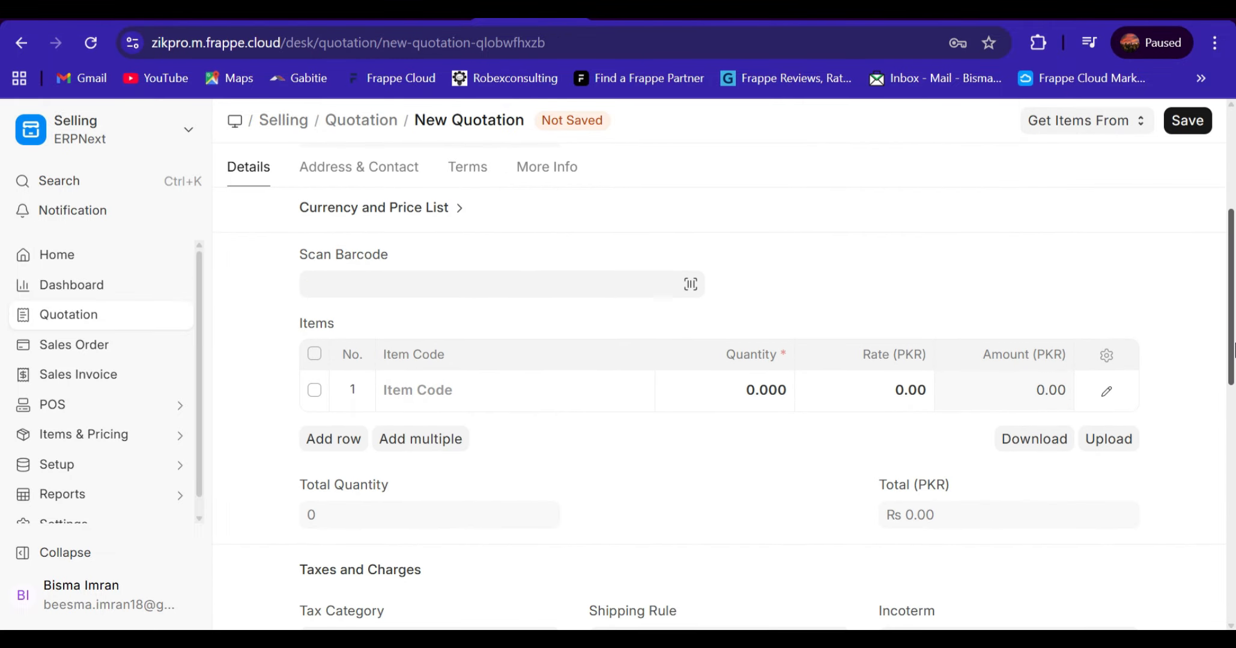
{"action": "left_click", "coordinate": [523, 389]}
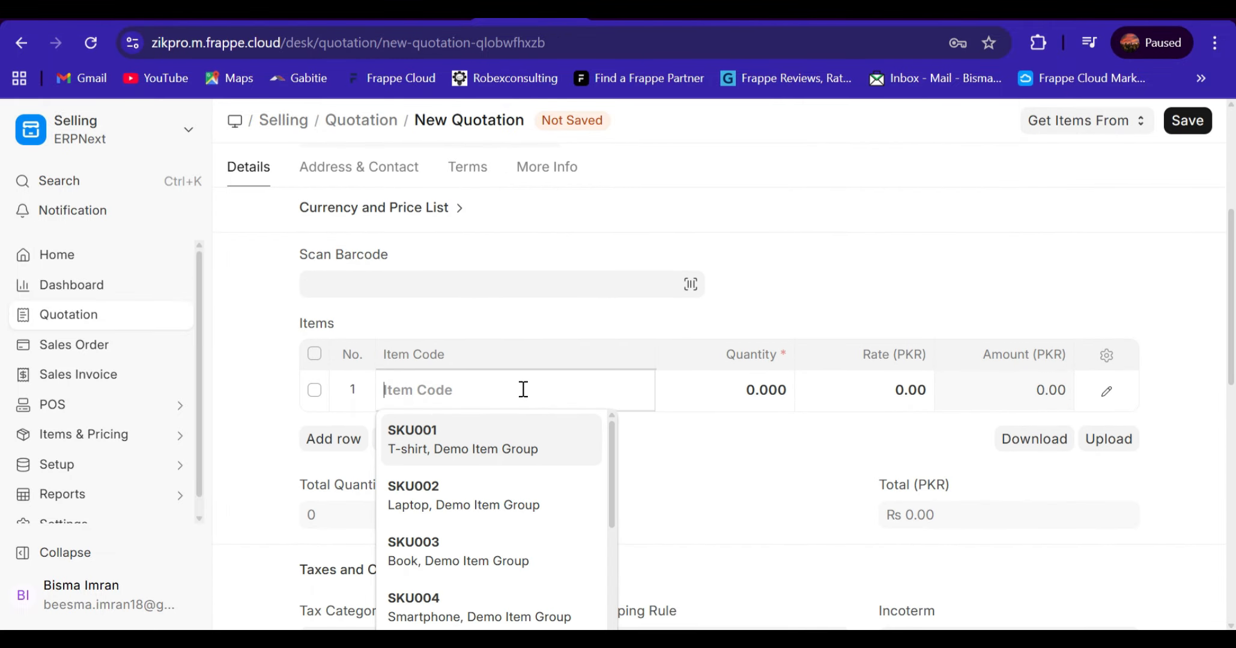
{"action": "left_click", "coordinate": [408, 546]}
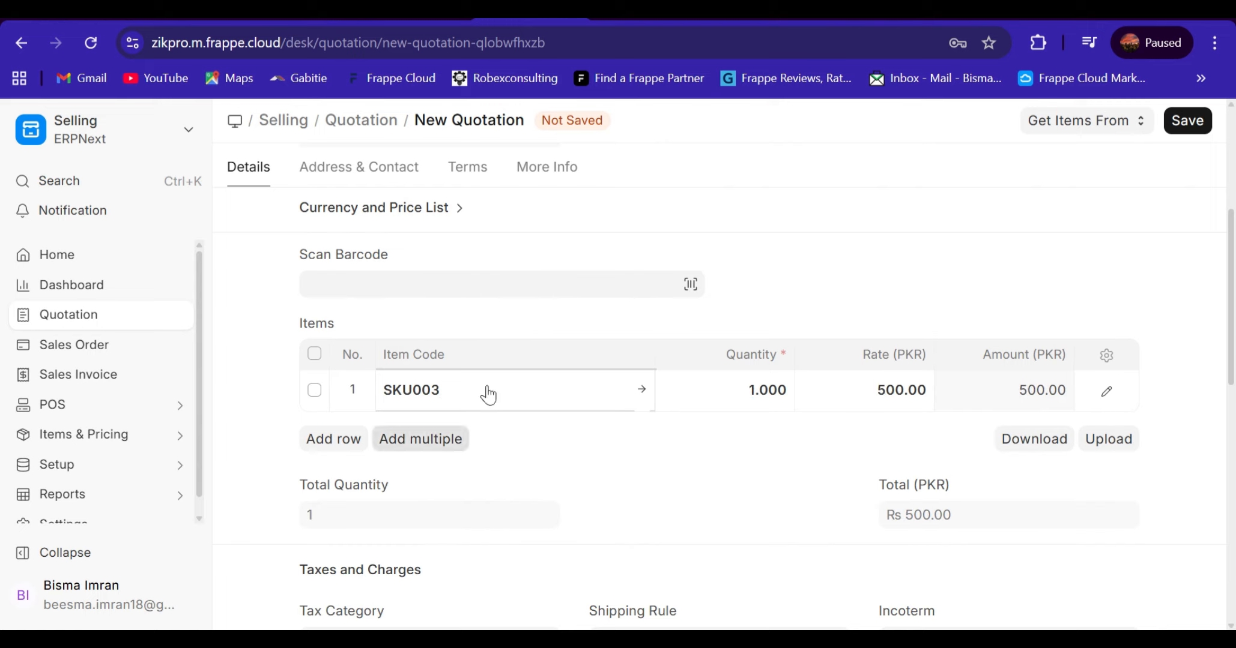
{"action": "scroll", "coordinate": [1232, 379], "scroll_direction": "down", "scroll_amount": 1}
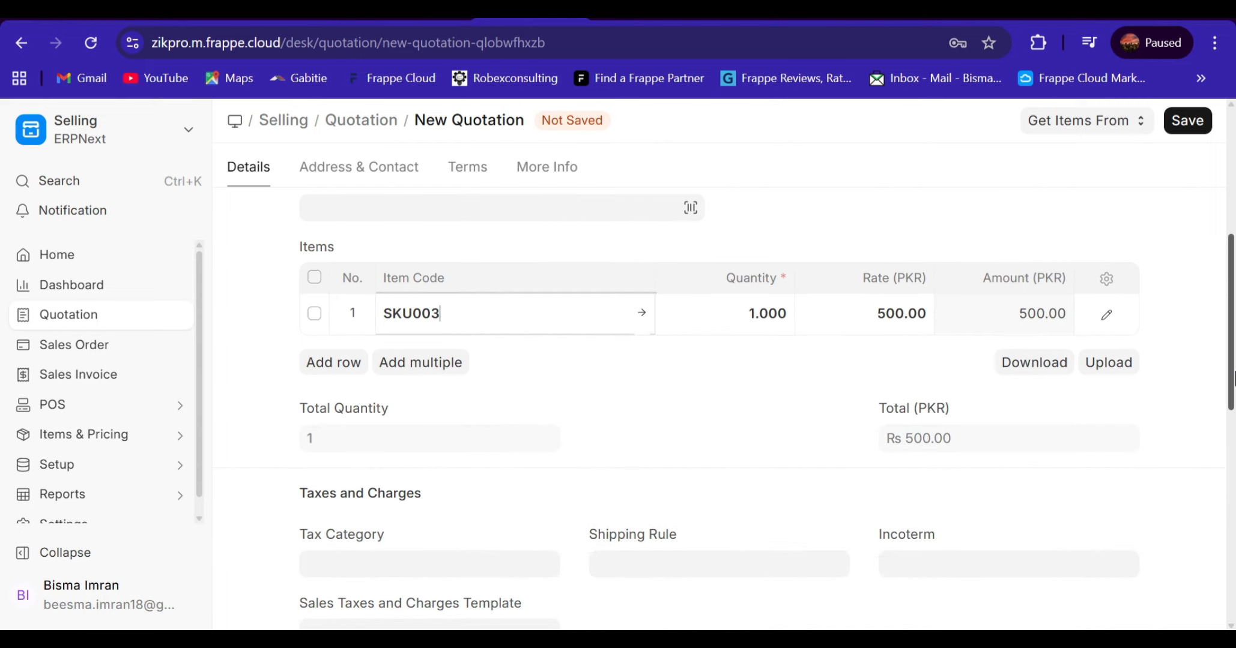
{"action": "left_click_drag", "start_coordinate": [1232, 380], "coordinate": [1234, 240]}
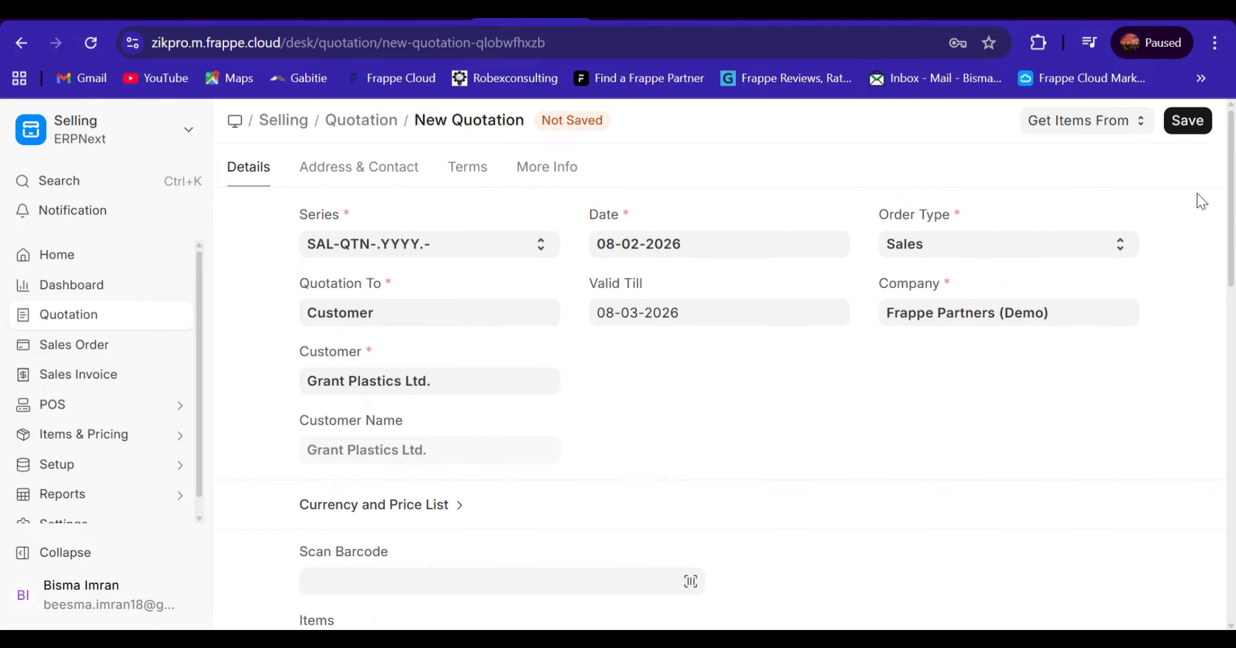
{"action": "left_click", "coordinate": [1202, 129]}
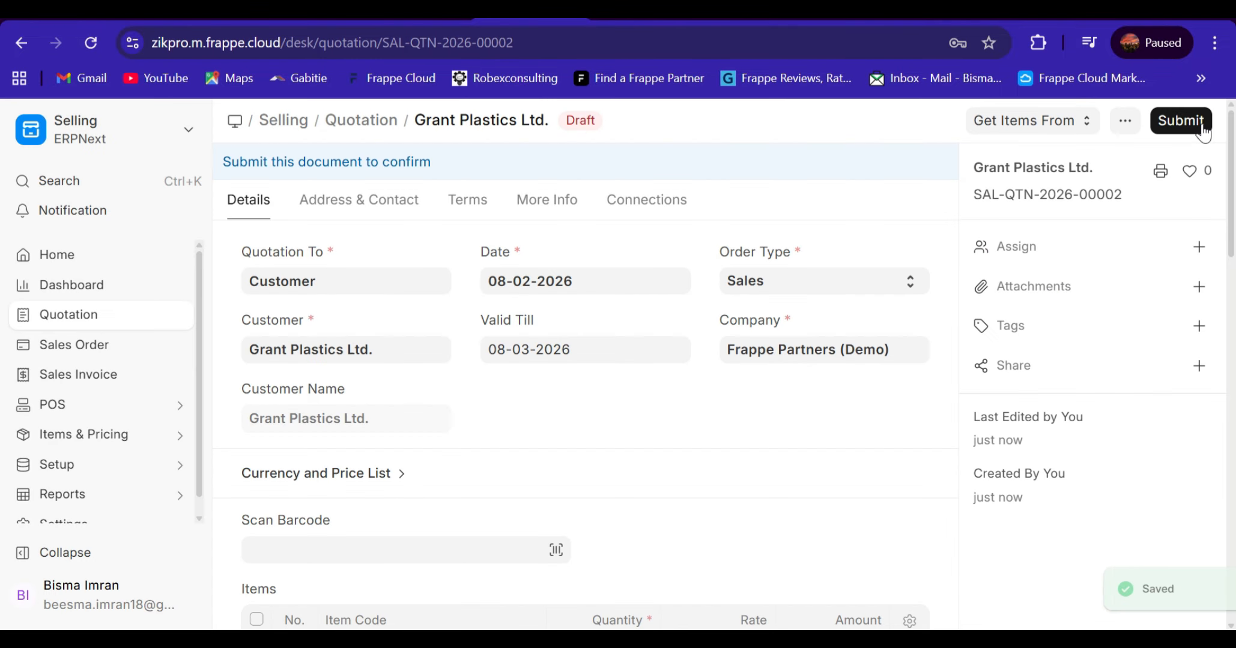
Compose an email from the quotation to the suggested recipient with the message "Please receive the attached quotation."
{"action": "left_click", "coordinate": [1125, 122]}
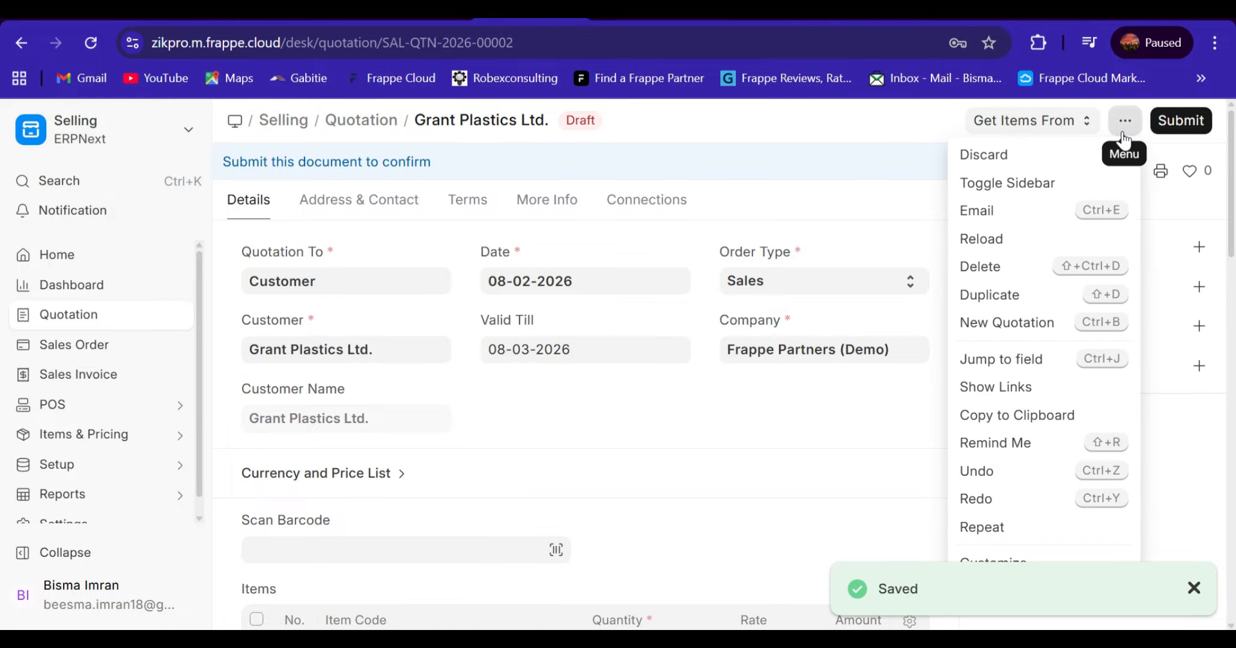
{"action": "left_click", "coordinate": [981, 218]}
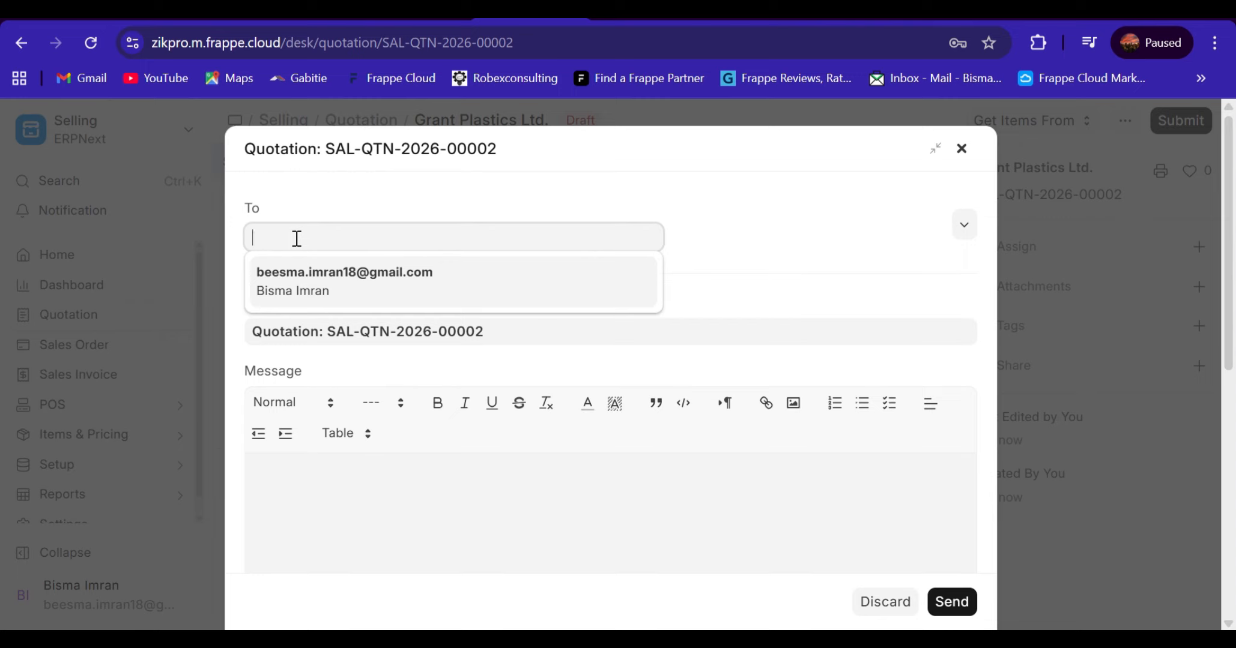
{"action": "left_click", "coordinate": [305, 283]}
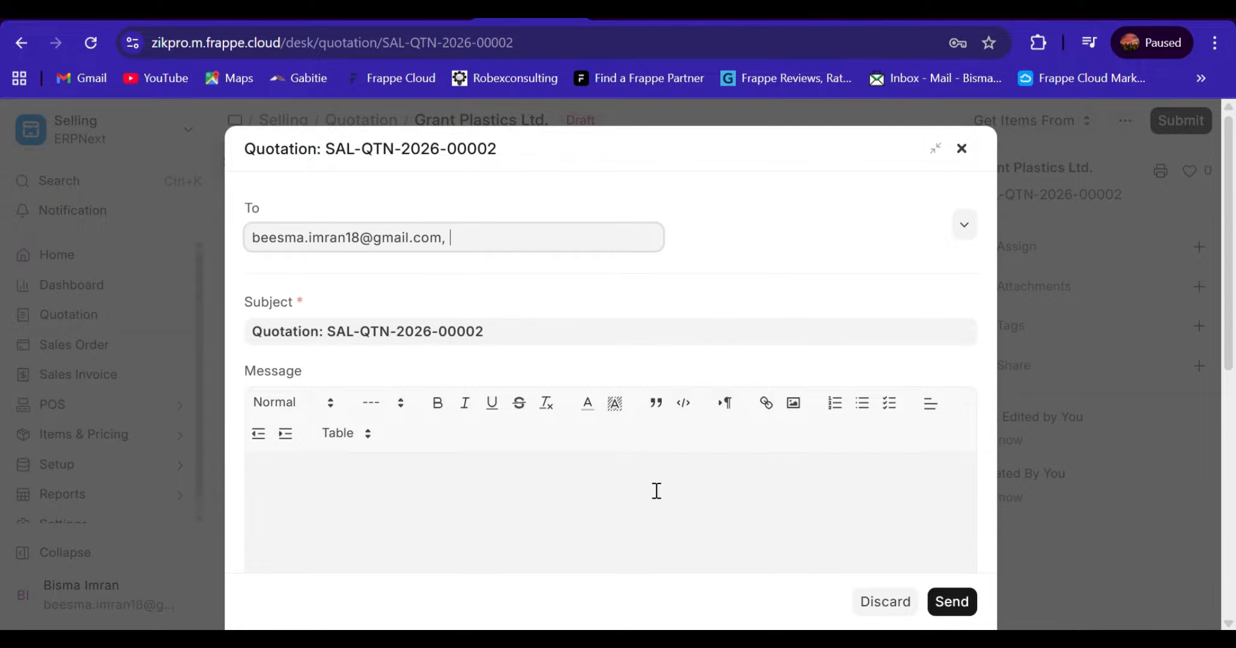
{"action": "left_click", "coordinate": [461, 495]}
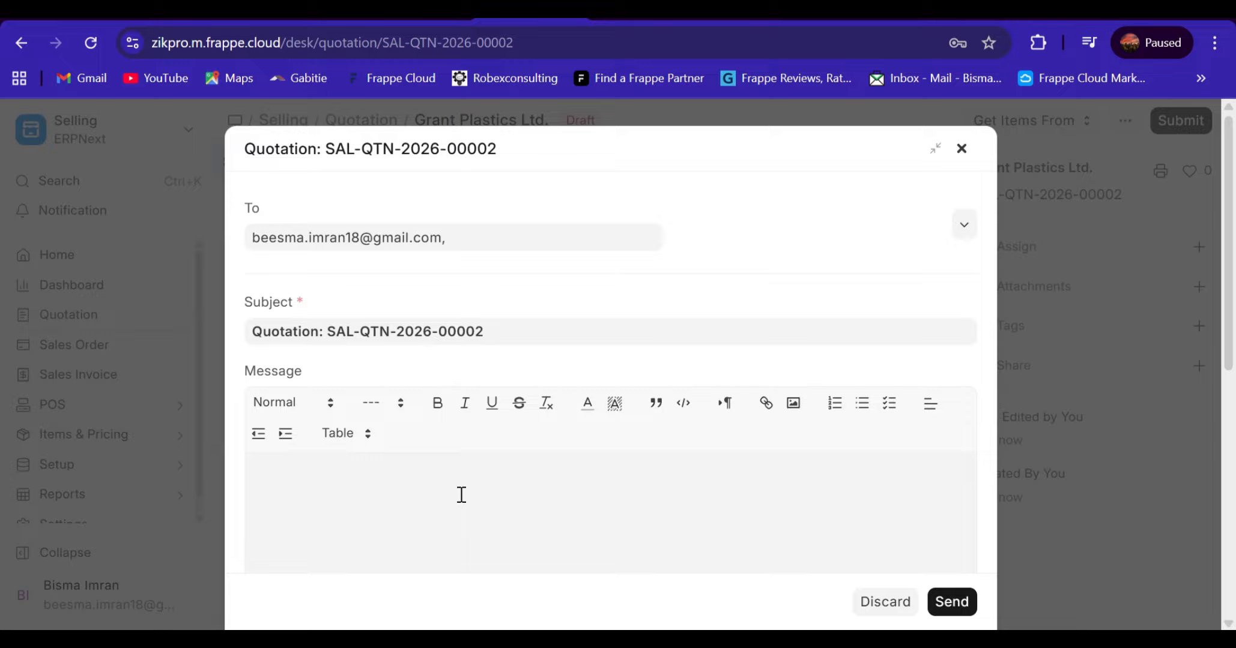
{"action": "type", "text": "Please receive the atta"}
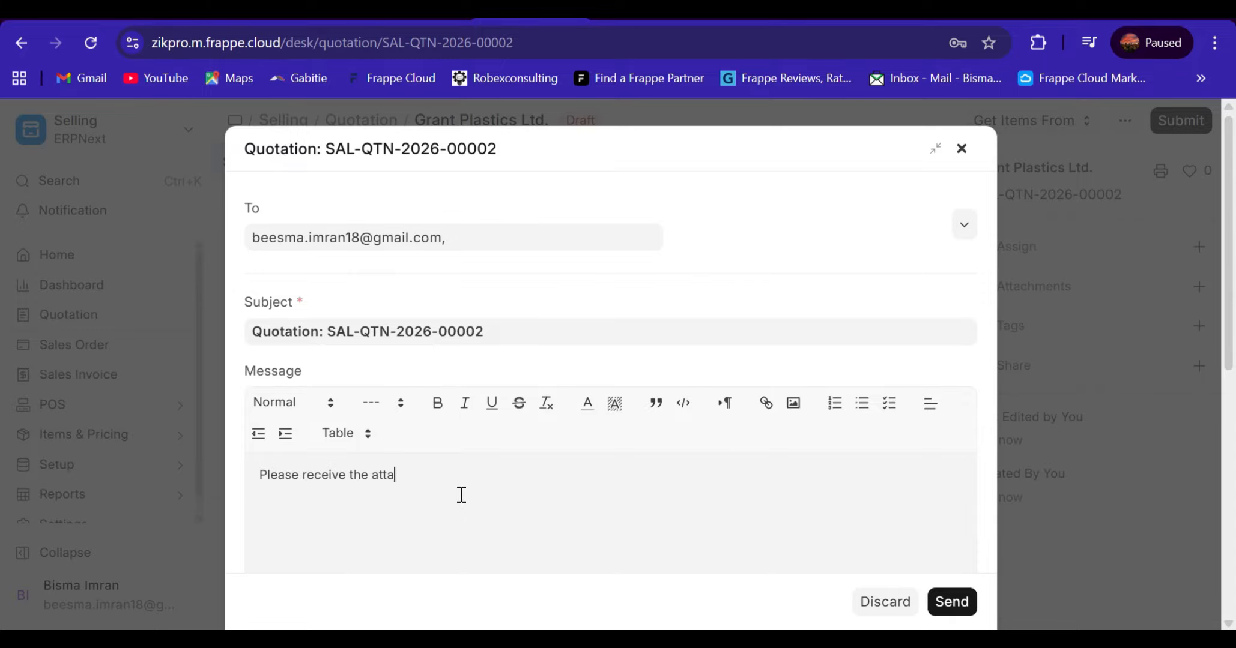
{"action": "type", "text": "ched quotation."}
Send the composed quotation email, and submit the draft quotation with confirmation
{"action": "left_click_drag", "start_coordinate": [1232, 283], "coordinate": [1232, 512]}
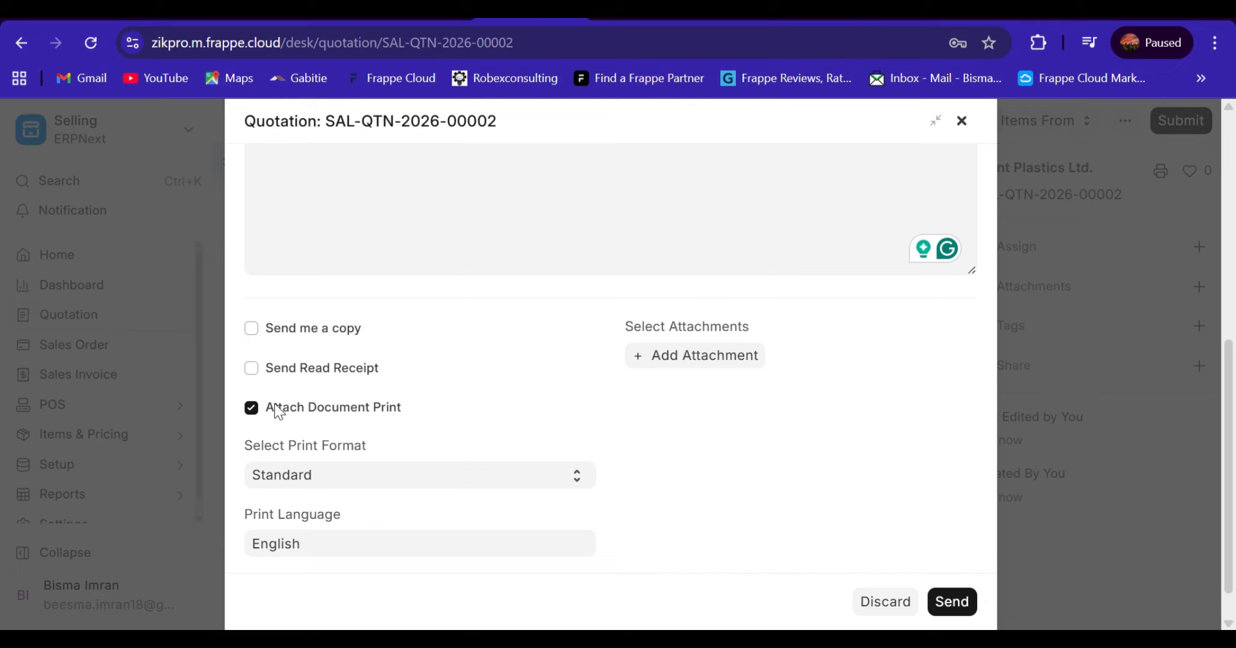
{"action": "left_click_drag", "start_coordinate": [1234, 400], "coordinate": [1234, 467]}
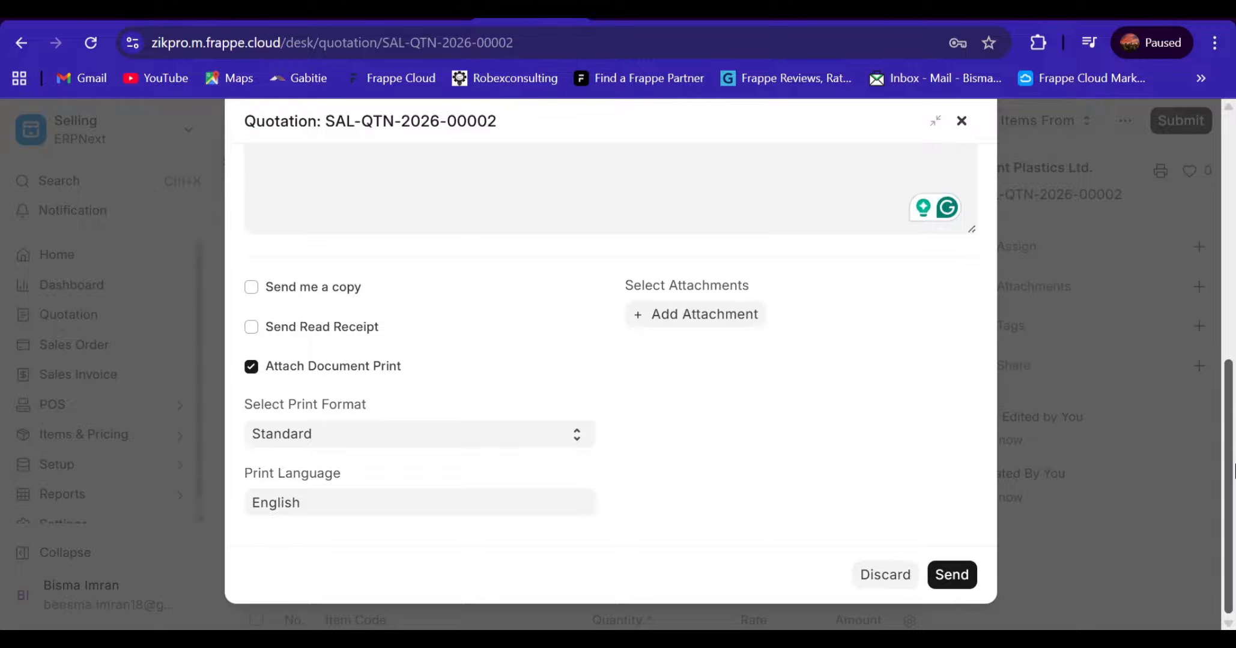
{"action": "left_click", "coordinate": [947, 577]}
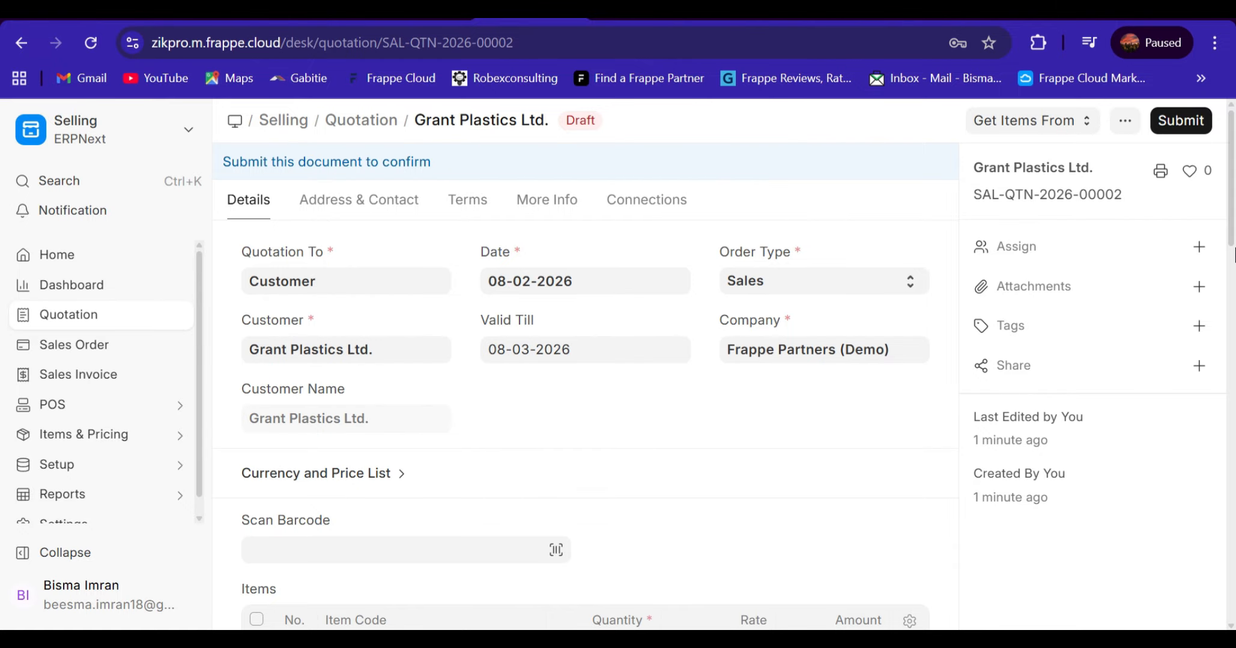
{"action": "left_click", "coordinate": [1167, 131]}
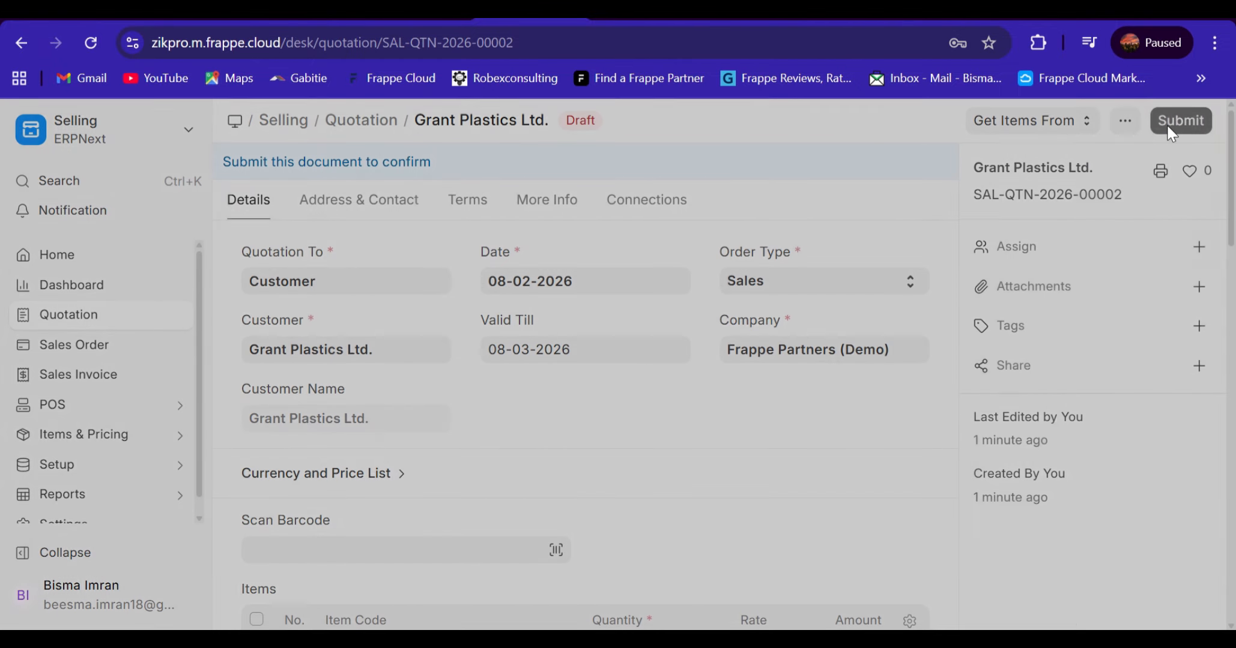
{"action": "left_click", "coordinate": [856, 260]}
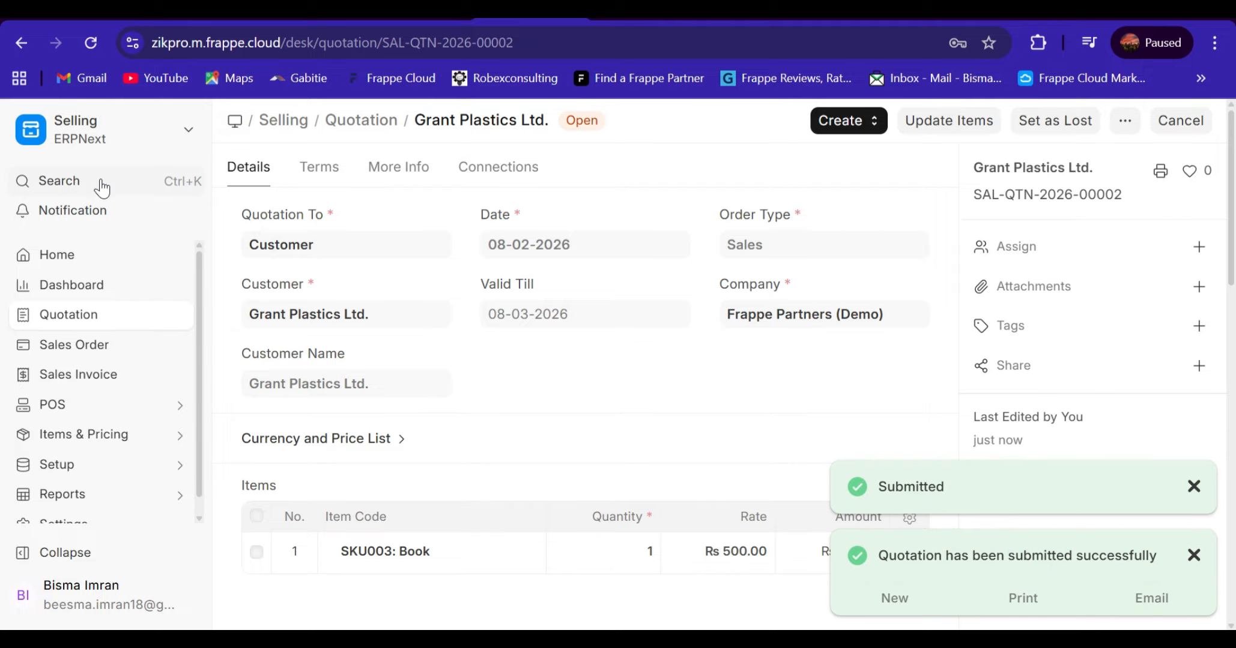
Open the Email Queue list and send its newest unsent email immediately
{"action": "left_click", "coordinate": [182, 180]}
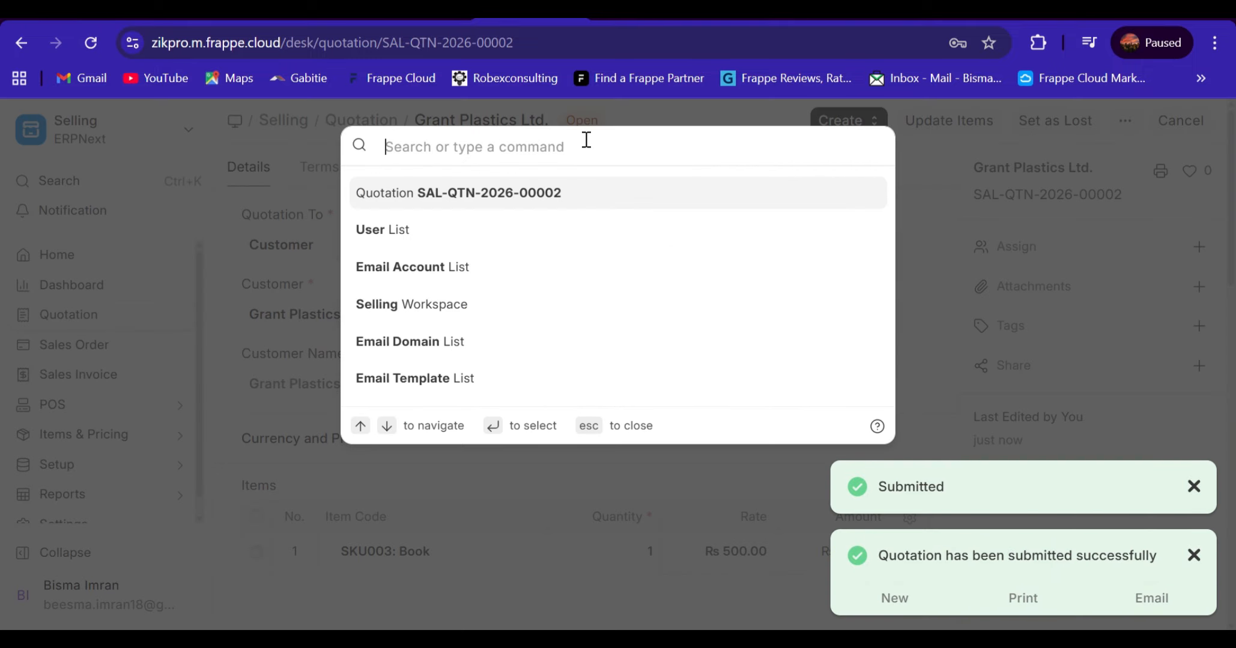
{"action": "type", "text": "email qu"}
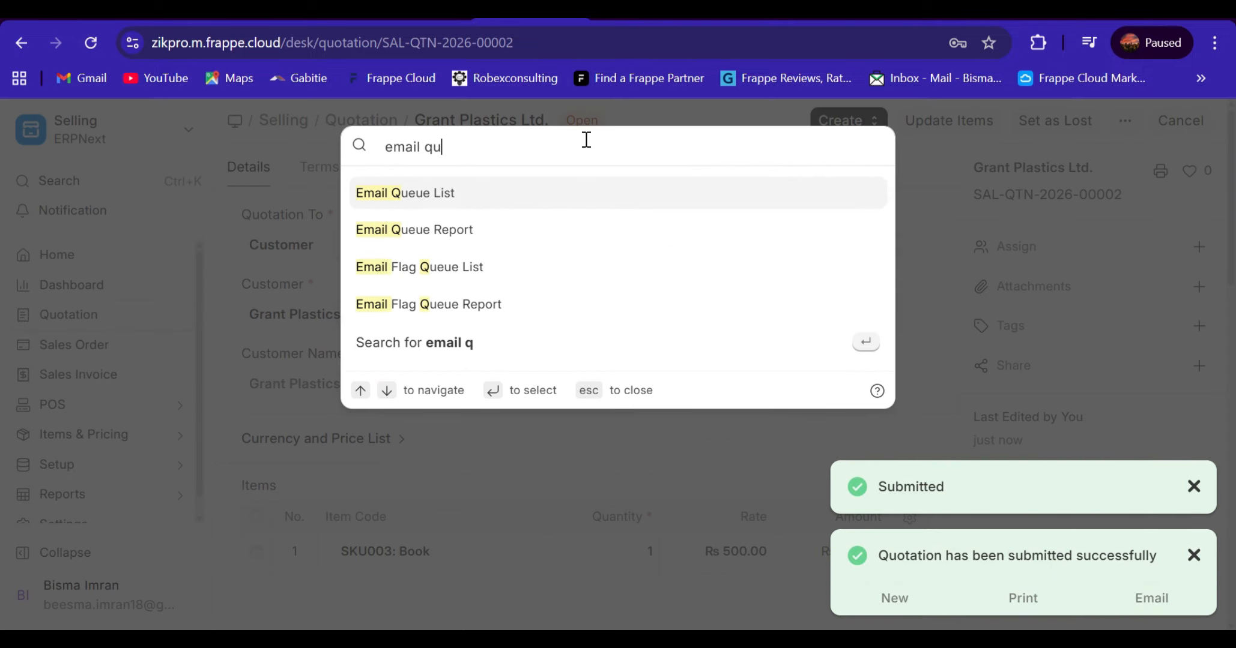
{"action": "left_click", "coordinate": [461, 199]}
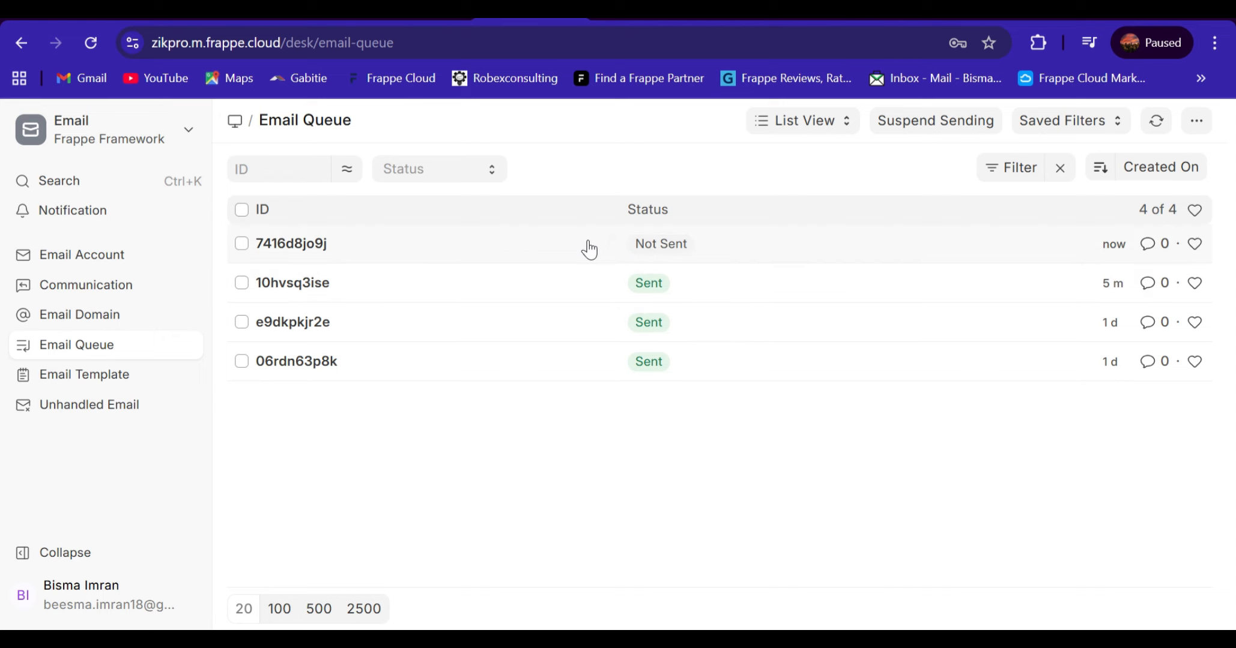
{"action": "left_click", "coordinate": [569, 248]}
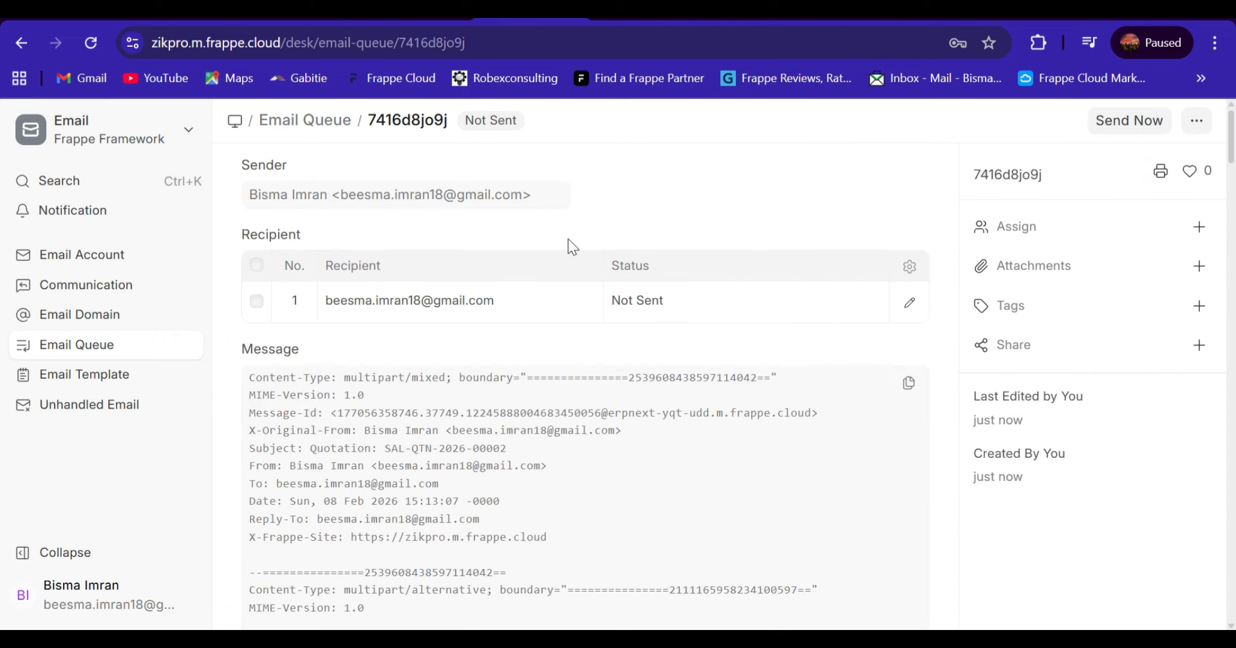
{"action": "left_click", "coordinate": [1121, 122]}
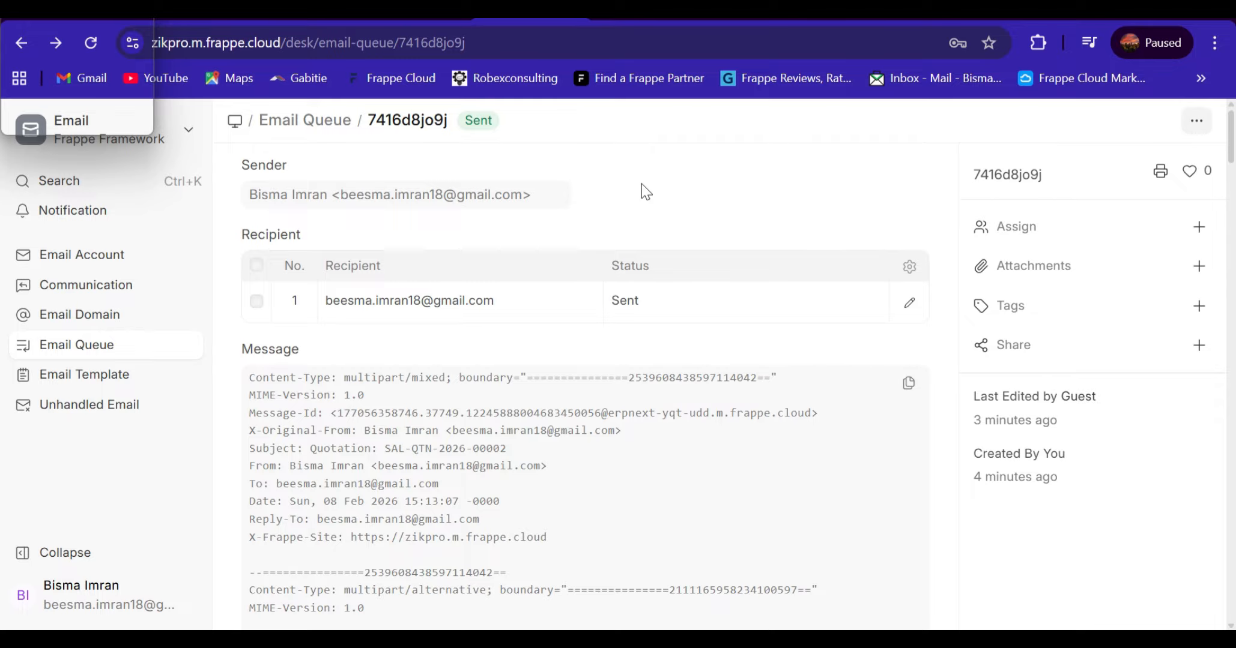
Start a new email template and examine its form fields and the email reply example
{"action": "left_click", "coordinate": [102, 378]}
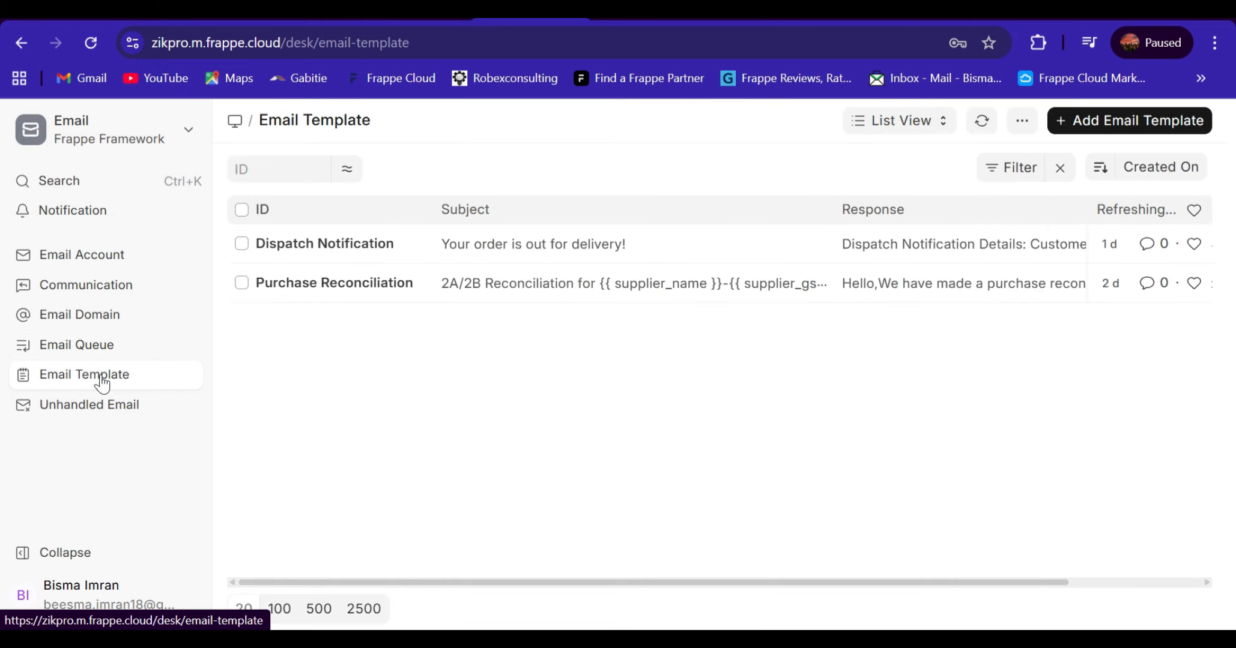
{"action": "left_click", "coordinate": [1140, 122]}
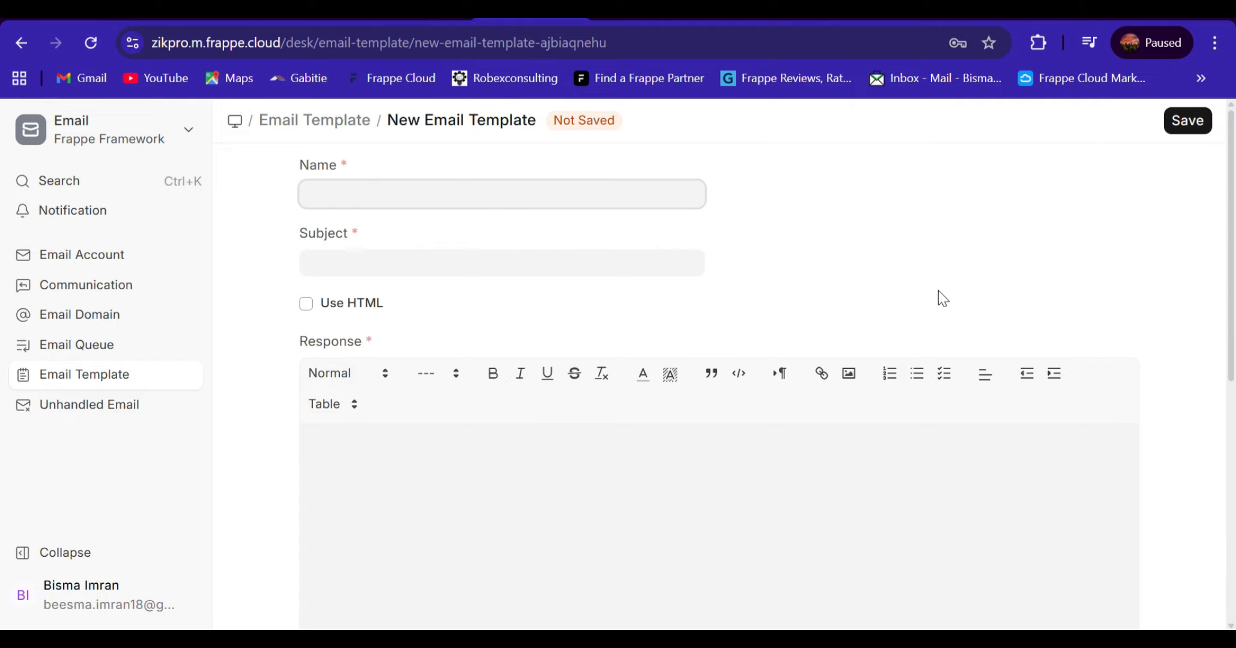
{"action": "scroll", "coordinate": [1234, 274], "scroll_direction": "down", "scroll_amount": 5}
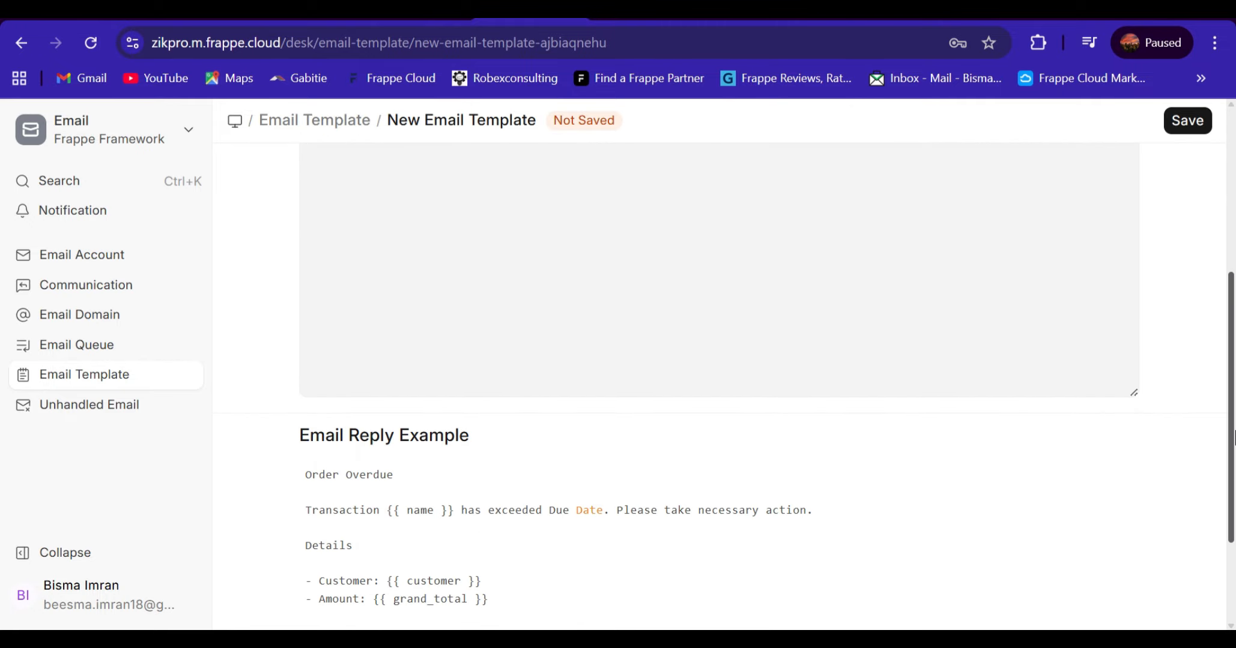
{"action": "scroll", "coordinate": [1234, 199], "scroll_direction": "up", "scroll_amount": 6}
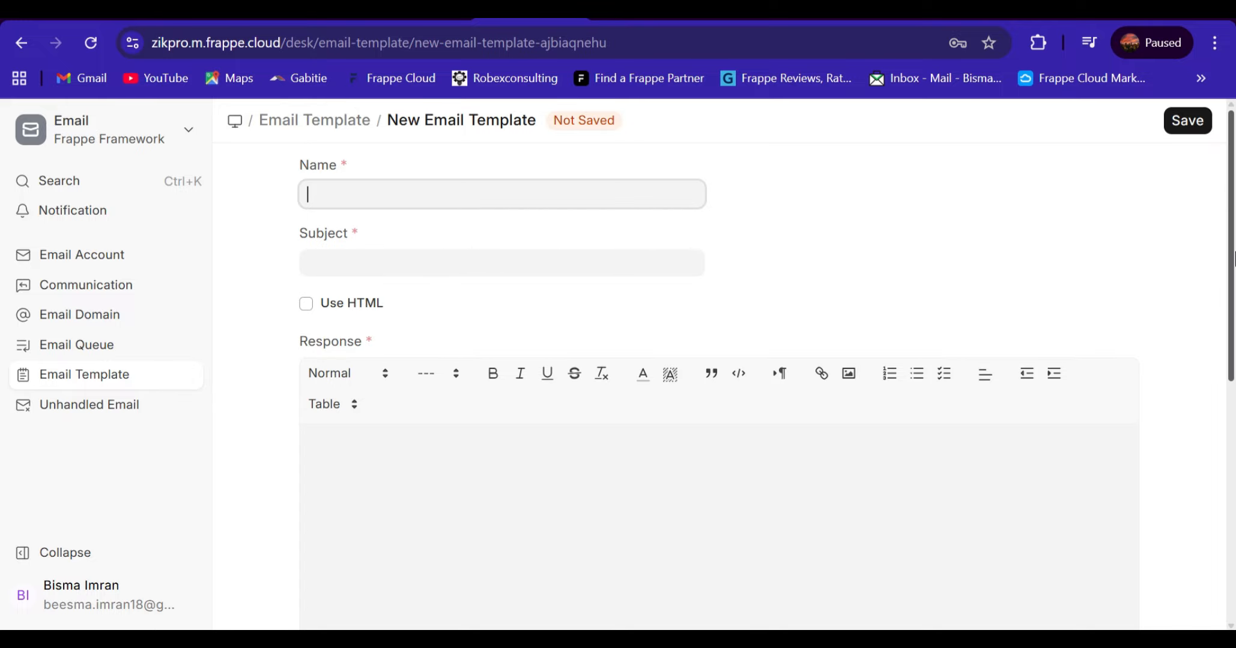
{"action": "scroll", "coordinate": [1234, 299], "scroll_direction": "down", "scroll_amount": 1}
{"action": "scroll", "coordinate": [1234, 299], "scroll_direction": "down", "scroll_amount": 3}
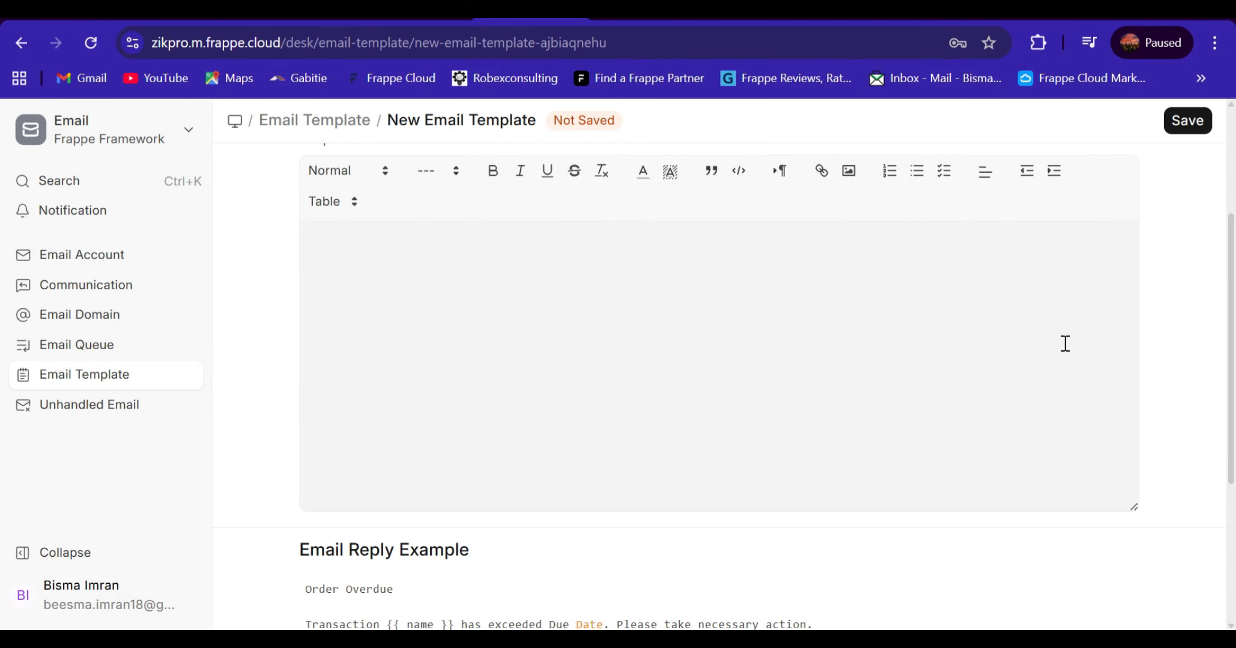
{"action": "scroll", "coordinate": [1234, 503], "scroll_direction": "down", "scroll_amount": 3}
{"action": "left_click_drag", "start_coordinate": [1234, 503], "coordinate": [1234, 284]}
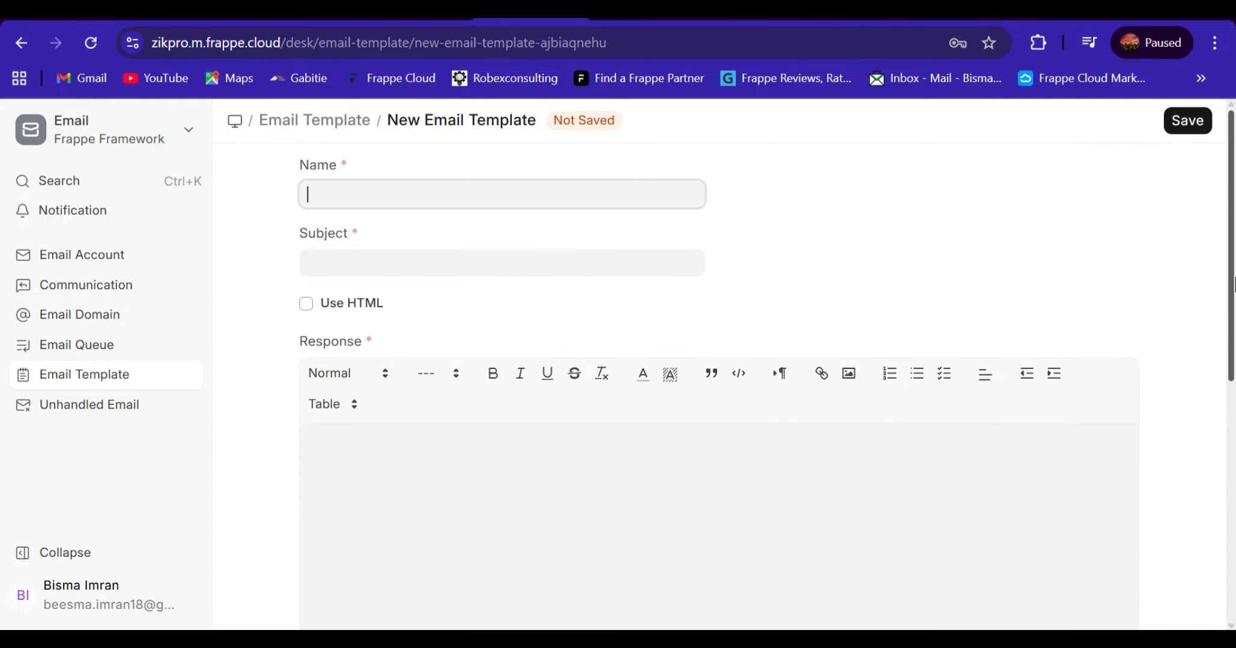
{"action": "left_click", "coordinate": [793, 600]}
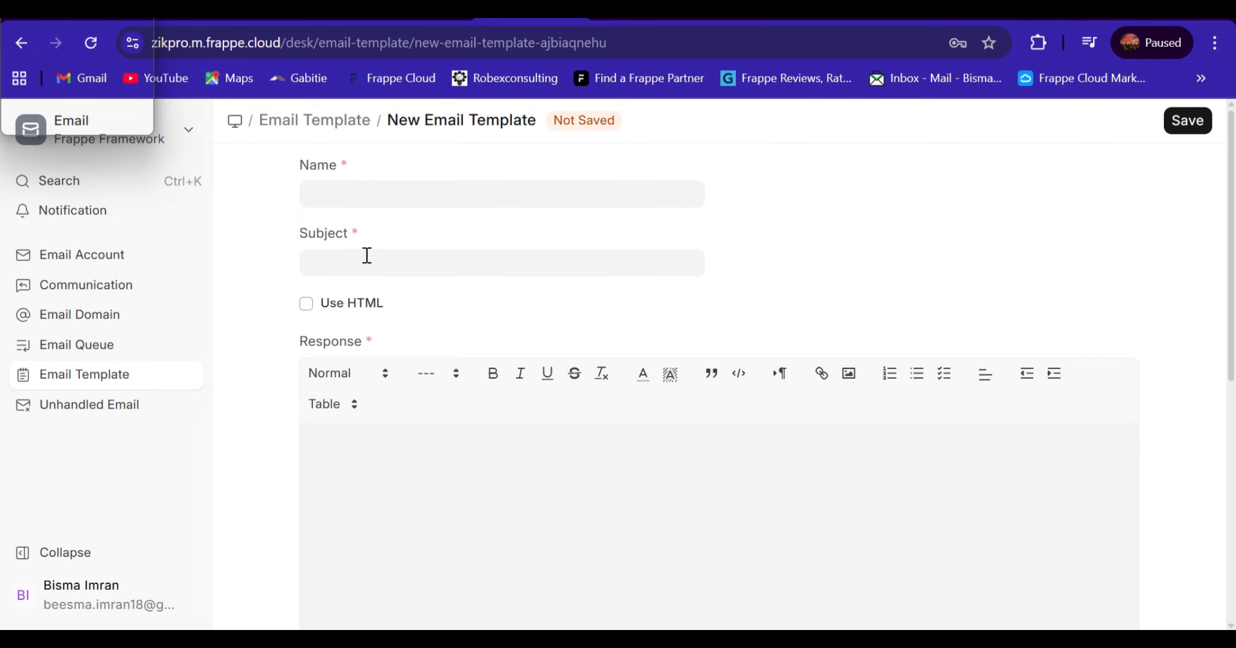
Create a new quotation and add item SKU003 (Book) to its first item row
{"action": "left_click", "coordinate": [69, 191]}
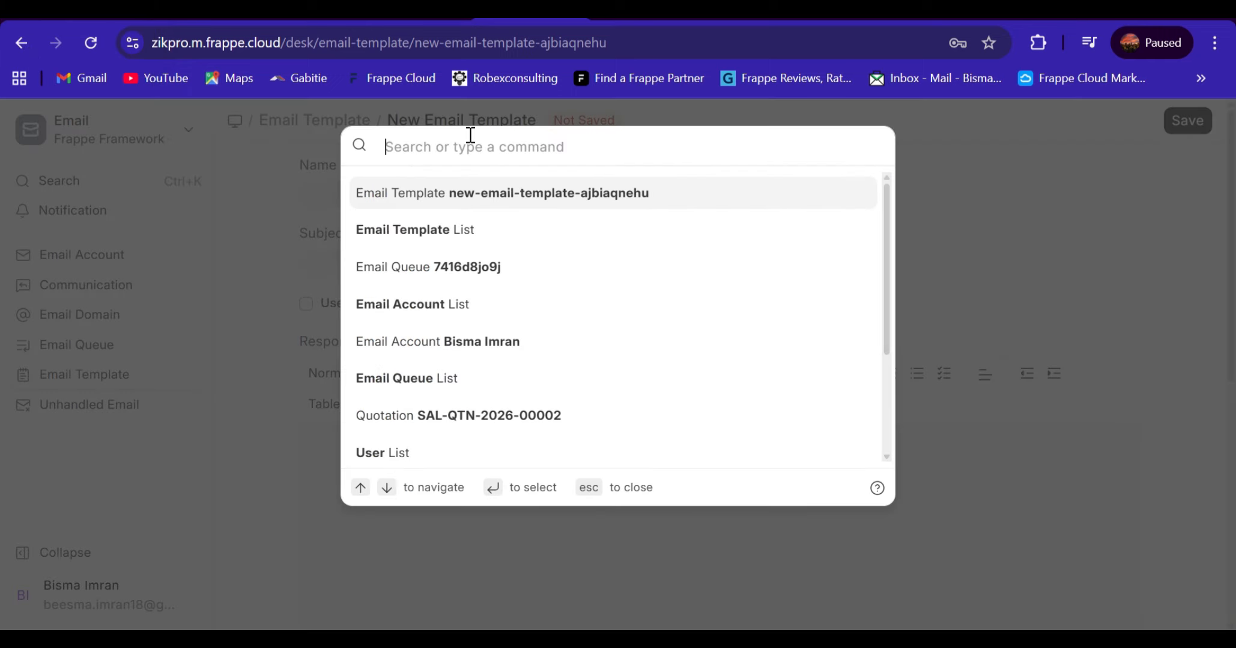
{"action": "type", "text": "quot"}
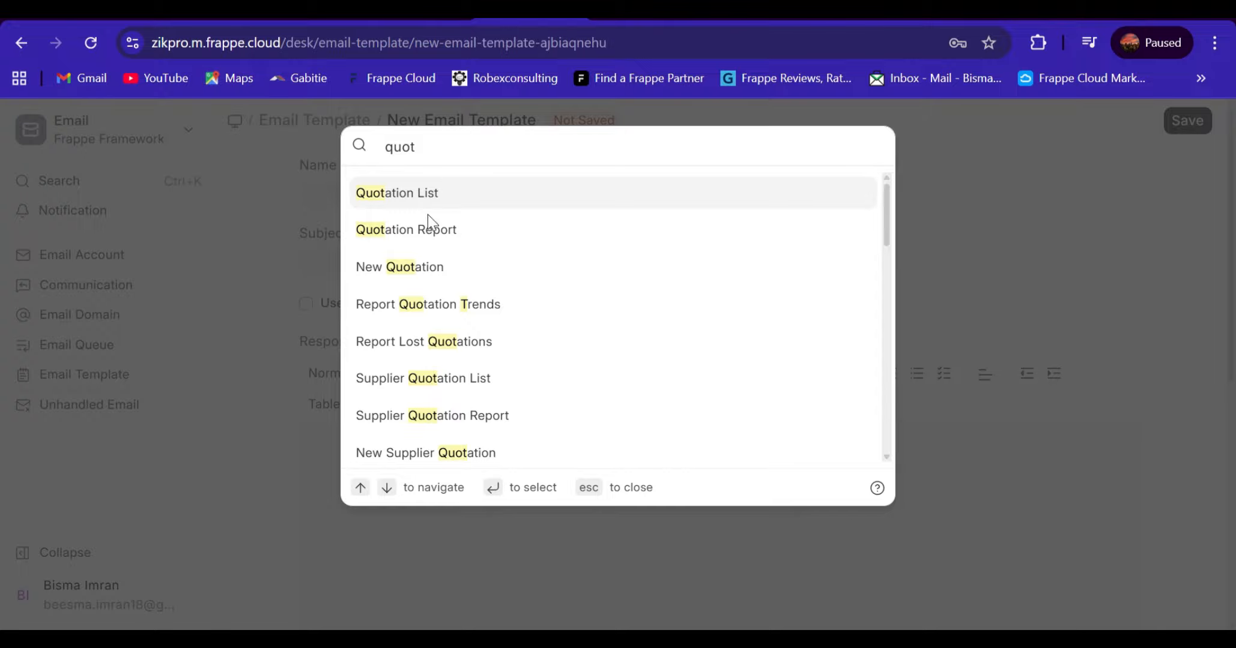
{"action": "left_click", "coordinate": [394, 268]}
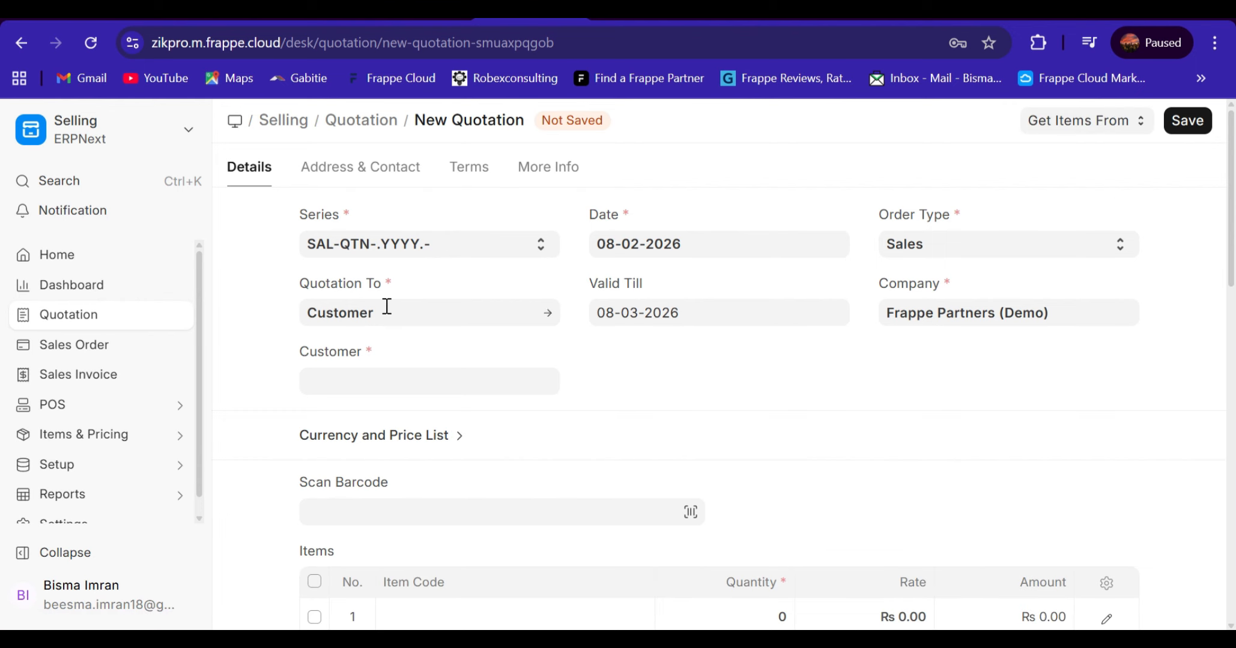
{"action": "left_click_drag", "start_coordinate": [1231, 273], "coordinate": [1231, 359]}
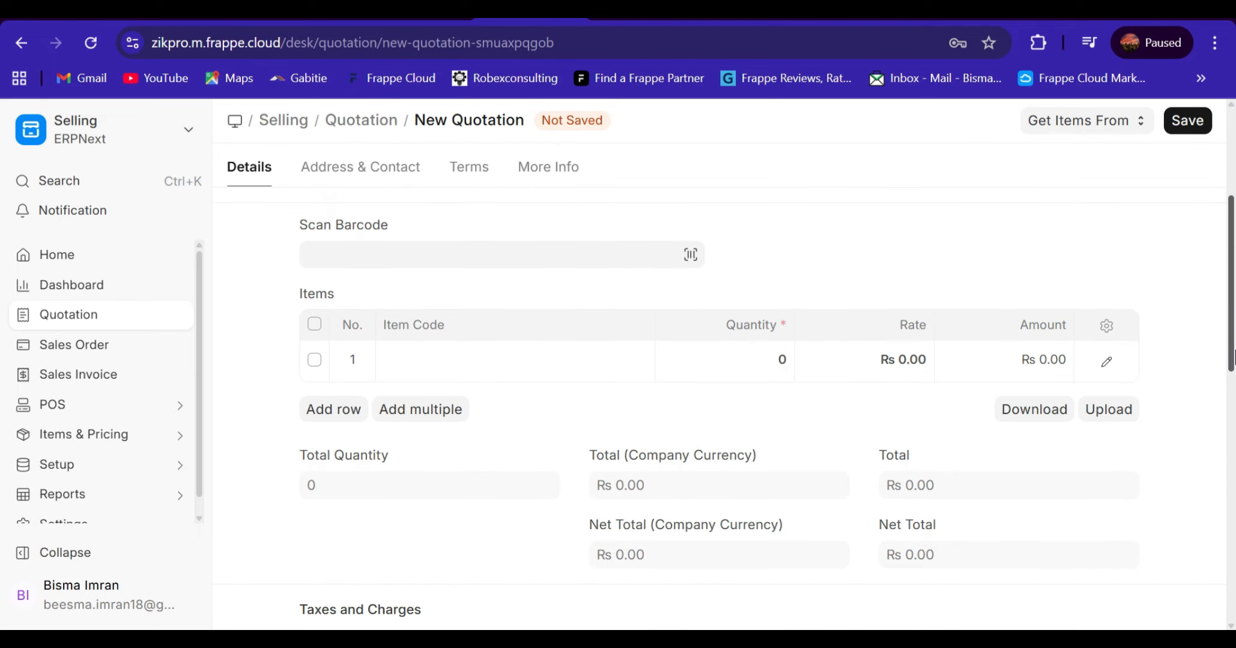
{"action": "left_click", "coordinate": [454, 360]}
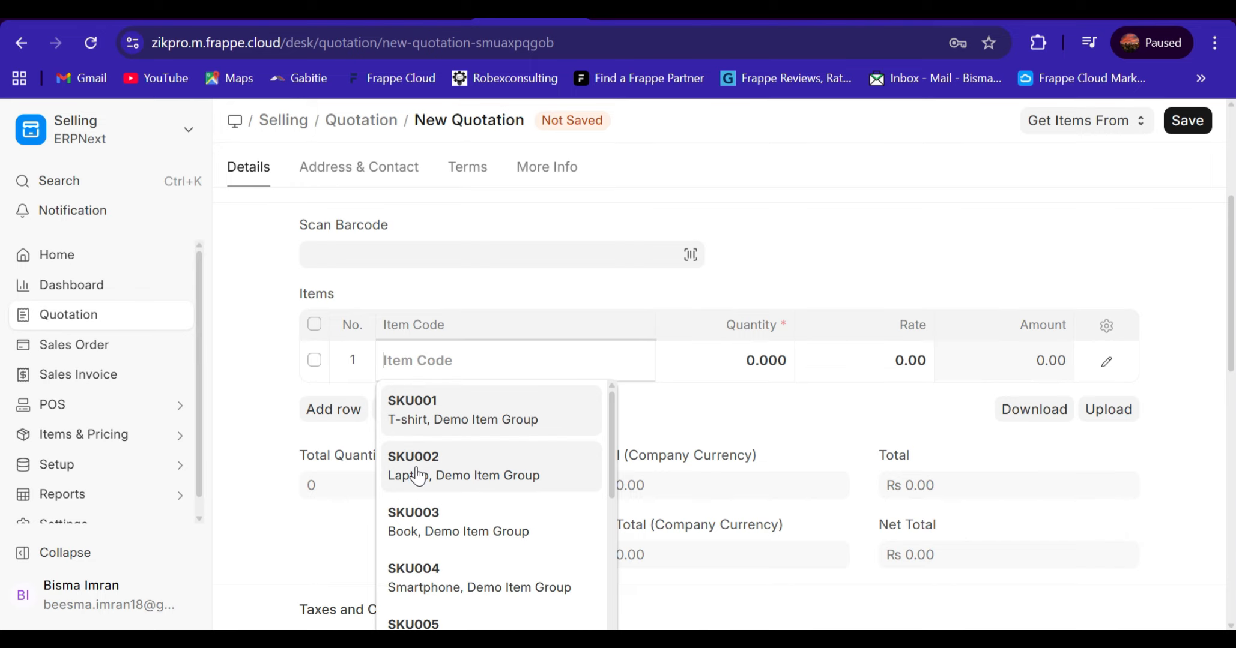
{"action": "left_click", "coordinate": [410, 510]}
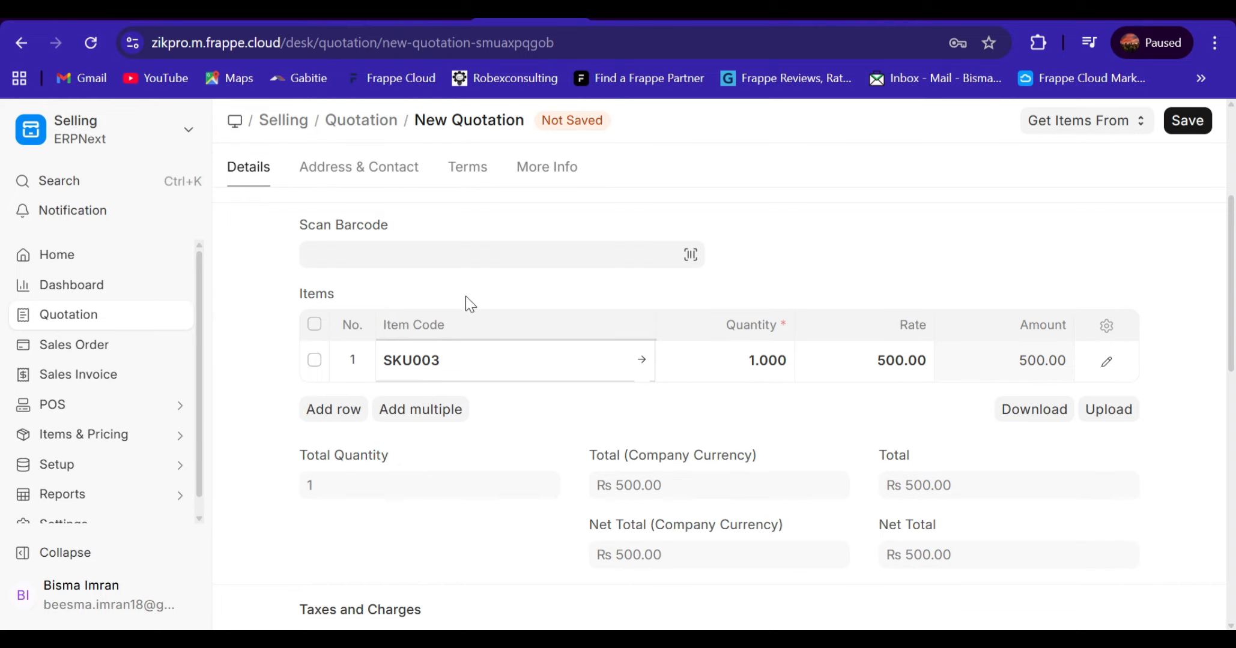
Set the quotation's customer to Palmer Productions Ltd. and save it as a draft
{"action": "scroll", "coordinate": [1205, 236], "scroll_direction": "up", "scroll_amount": 4}
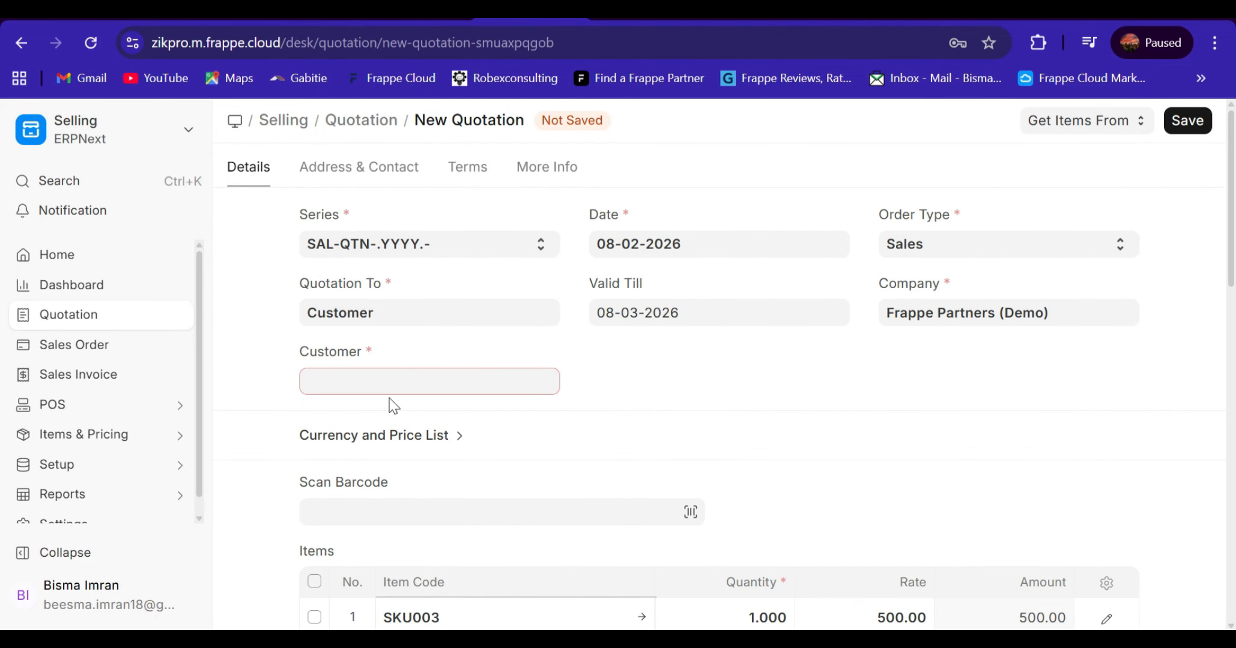
{"action": "left_click", "coordinate": [392, 383]}
{"action": "left_click", "coordinate": [372, 492]}
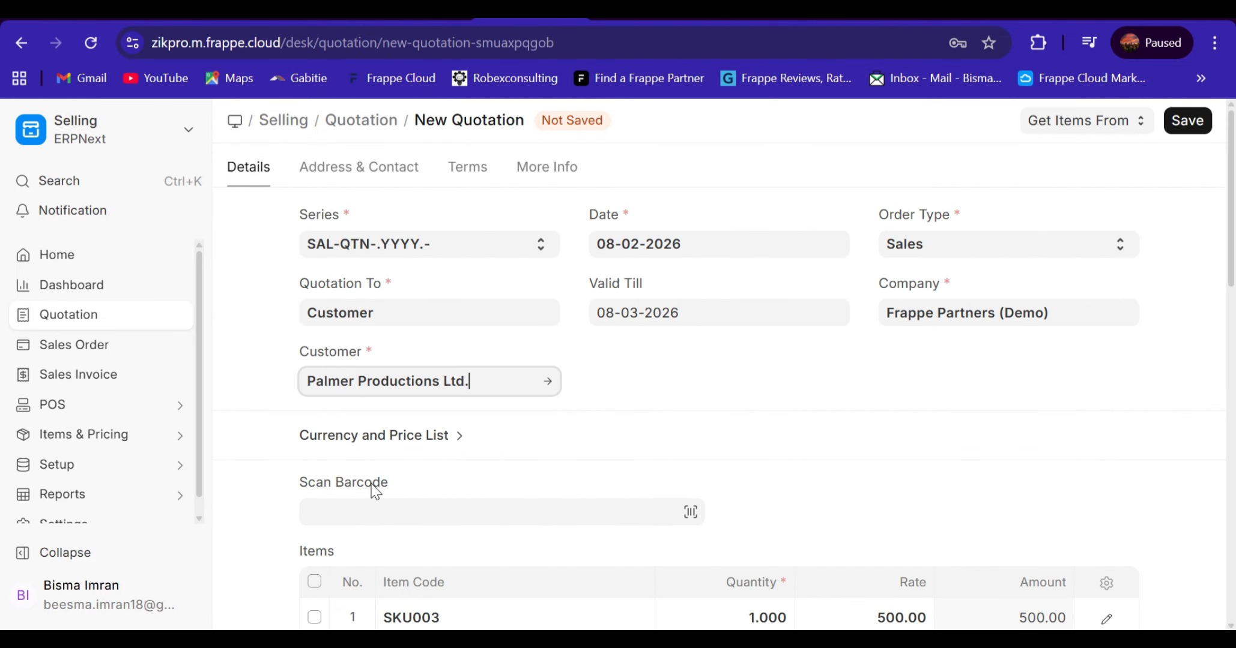
{"action": "scroll", "coordinate": [1231, 252], "scroll_direction": "down", "scroll_amount": 3}
{"action": "scroll", "coordinate": [1231, 247], "scroll_direction": "down", "scroll_amount": 1}
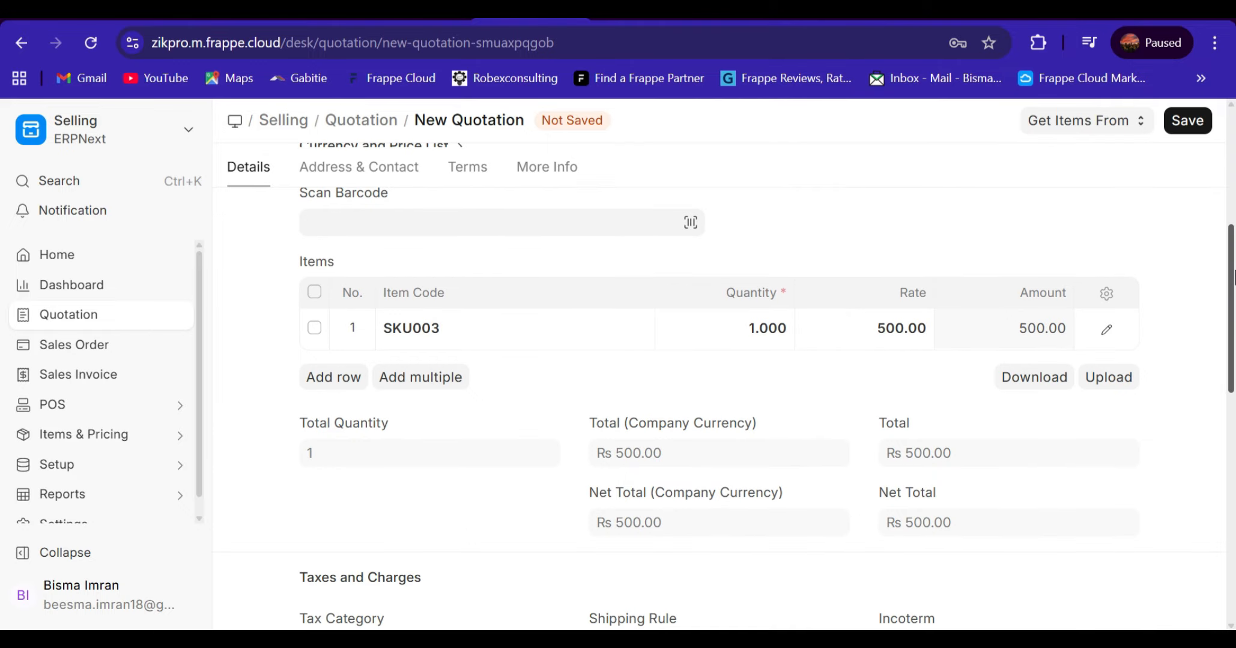
{"action": "scroll", "coordinate": [1231, 241], "scroll_direction": "up", "scroll_amount": 5}
{"action": "left_click", "coordinate": [1196, 120]}
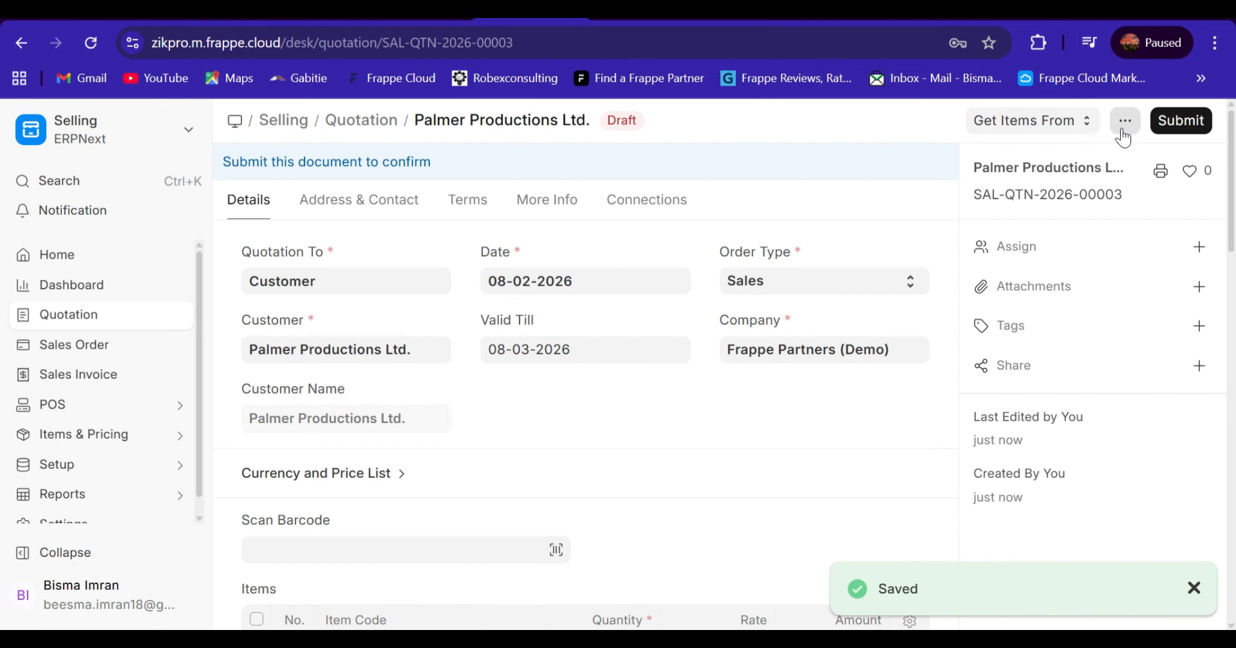
Start an email from the saved quotation, choose the suggested recipient, and expand the additional email options
{"action": "left_click", "coordinate": [1125, 120]}
{"action": "left_click", "coordinate": [1034, 224]}
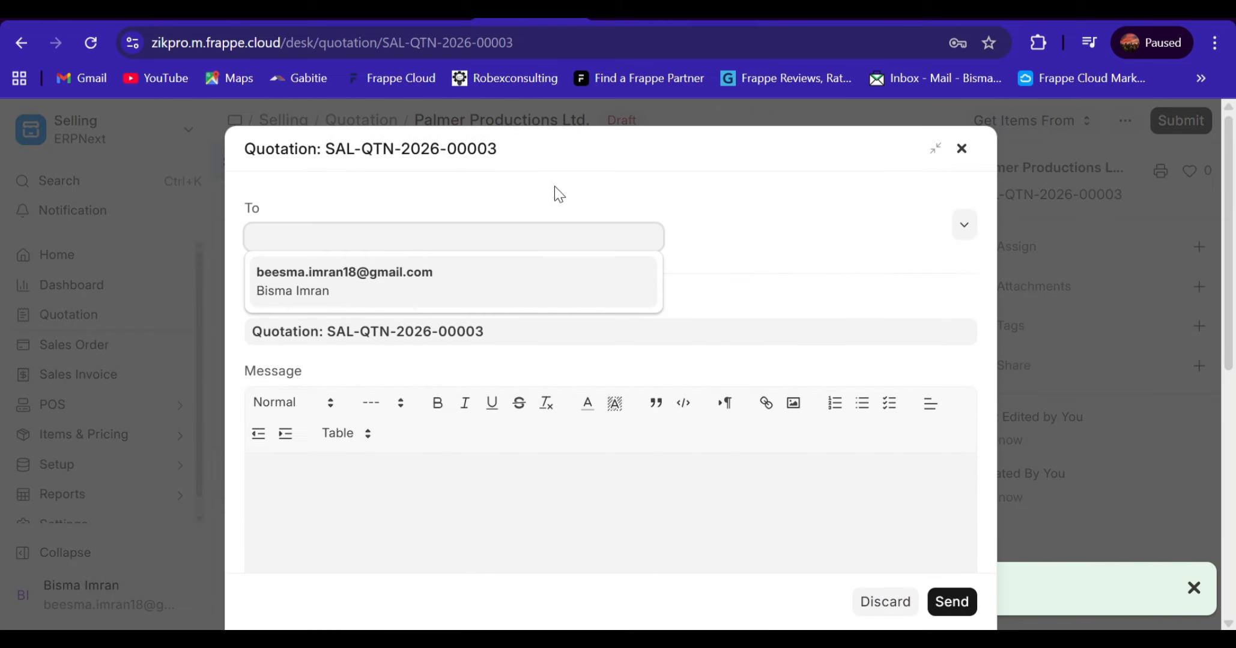
{"action": "left_click", "coordinate": [325, 285]}
{"action": "left_click", "coordinate": [966, 223]}
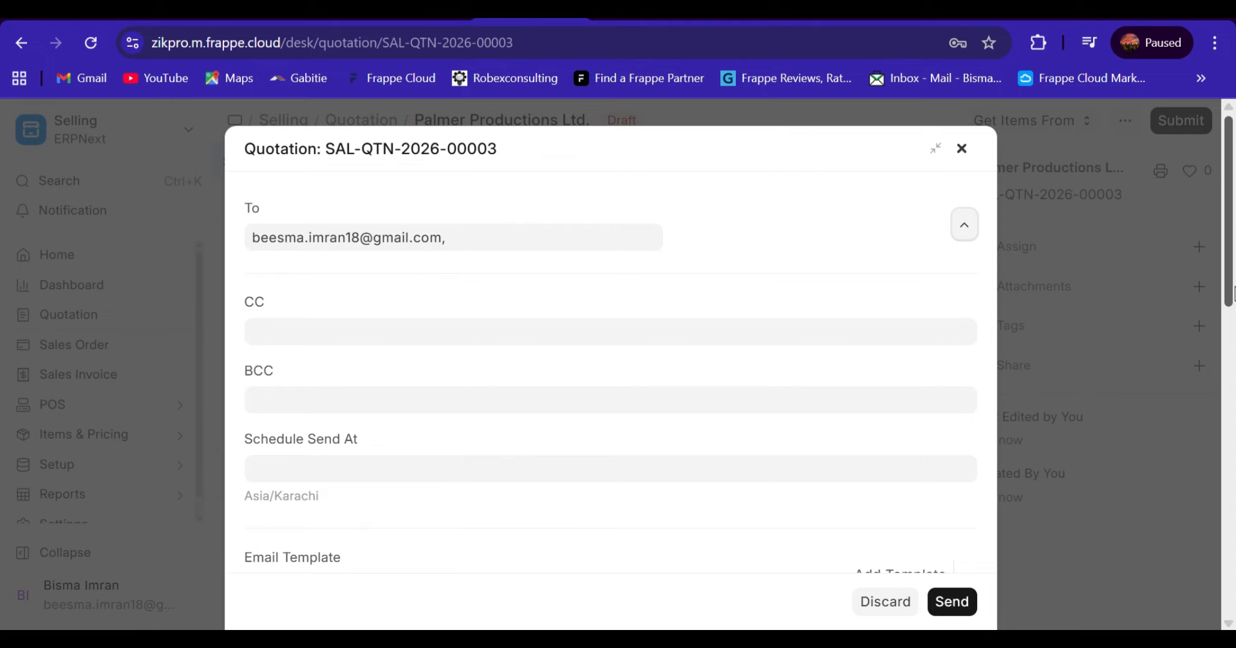
Examine the email's CC and BCC fields, the available email templates, and the Schedule Send At date and time options
{"action": "scroll", "coordinate": [1232, 328], "scroll_direction": "down", "scroll_amount": 3}
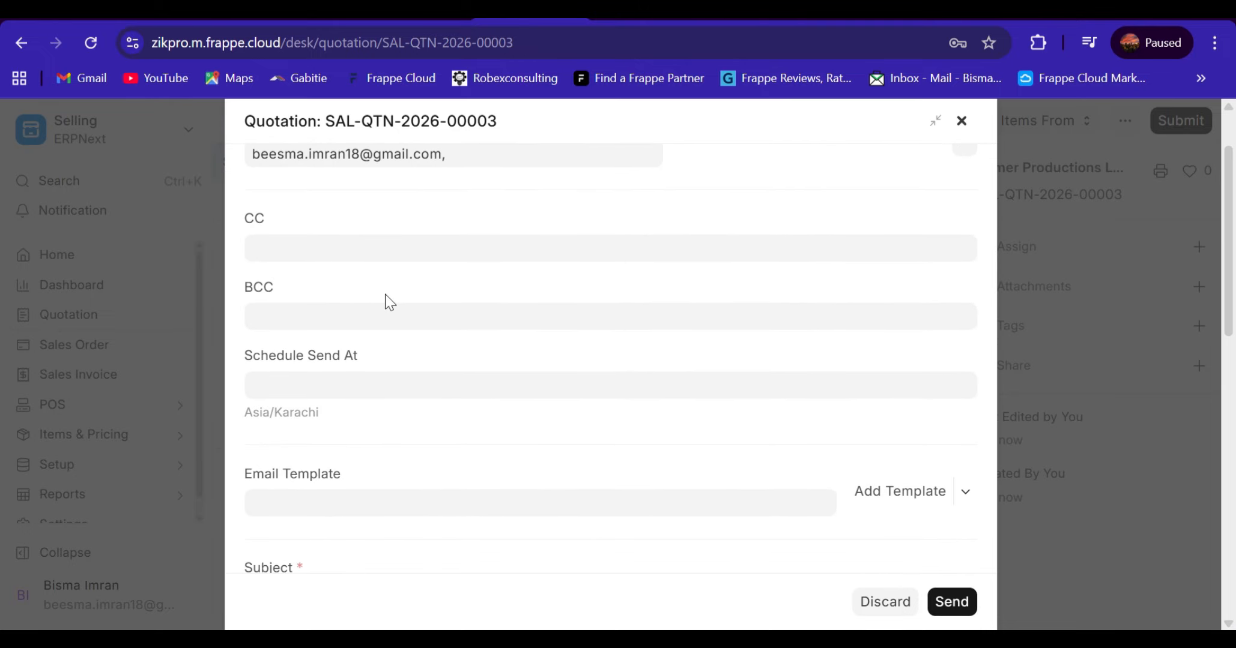
{"action": "left_click", "coordinate": [263, 501]}
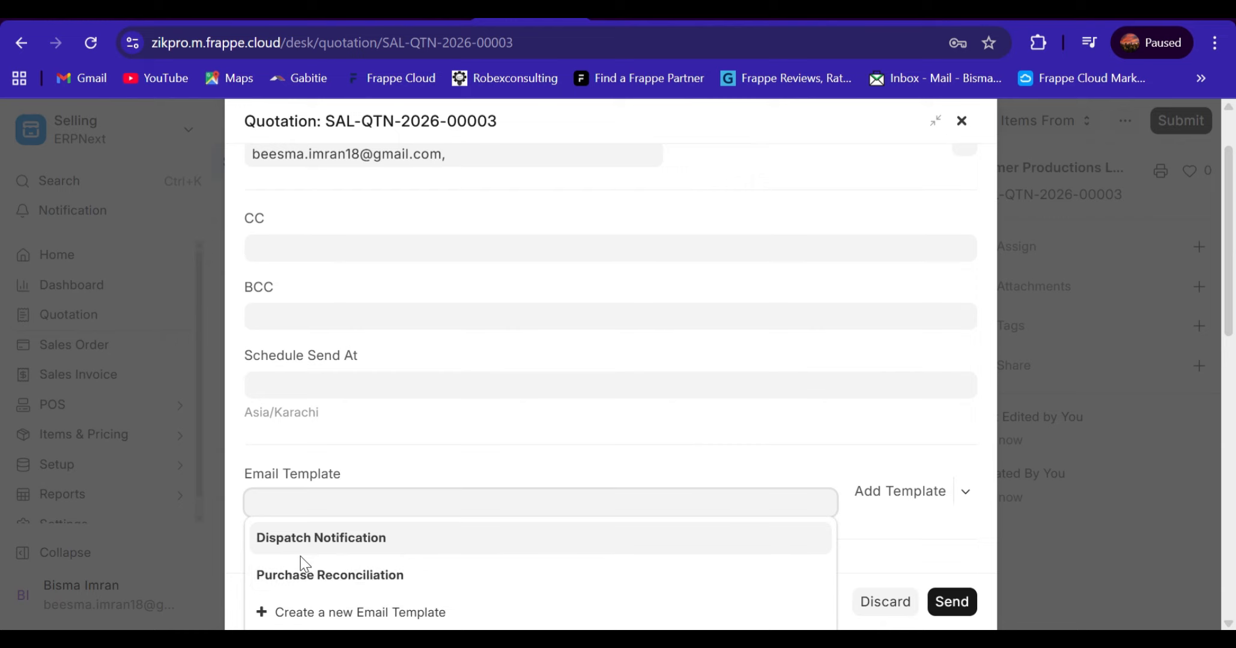
{"action": "left_click", "coordinate": [609, 429]}
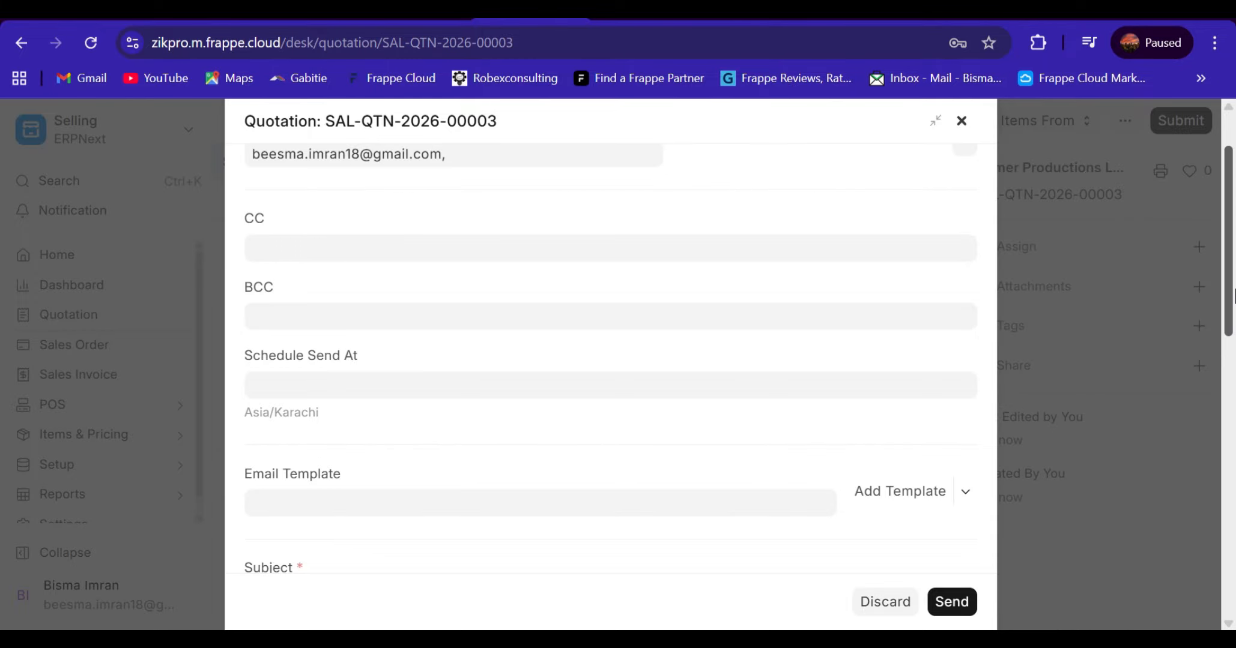
{"action": "scroll", "coordinate": [1202, 282], "scroll_direction": "up", "scroll_amount": 2}
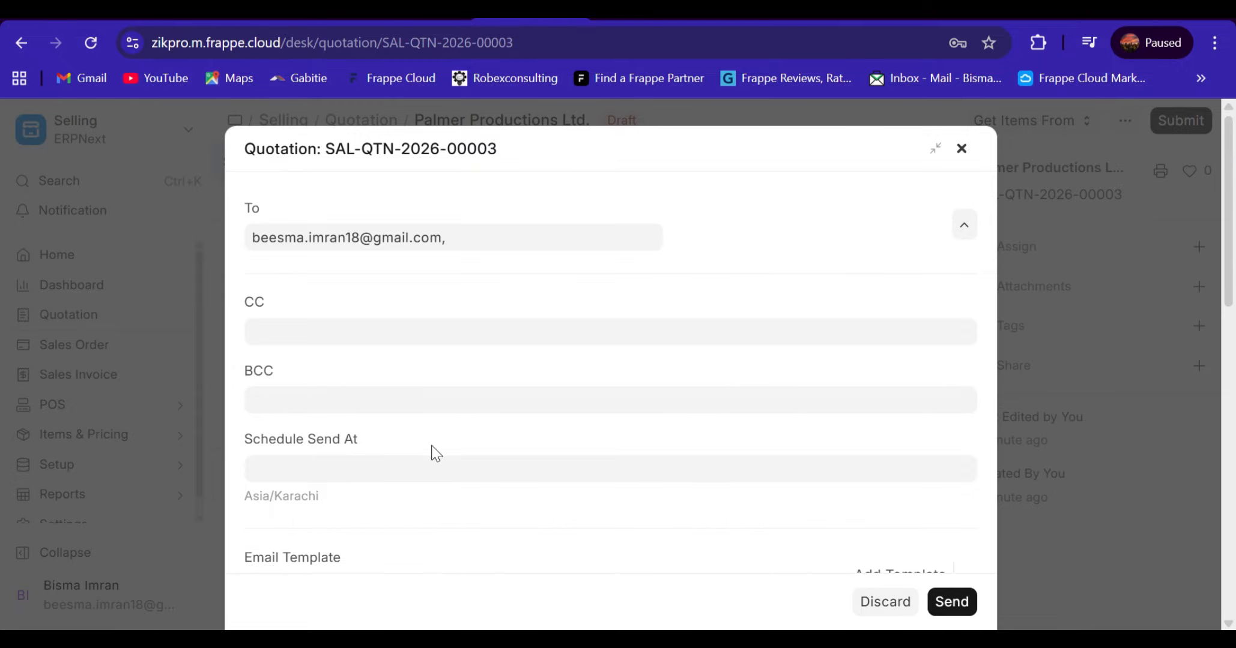
{"action": "left_click", "coordinate": [283, 472]}
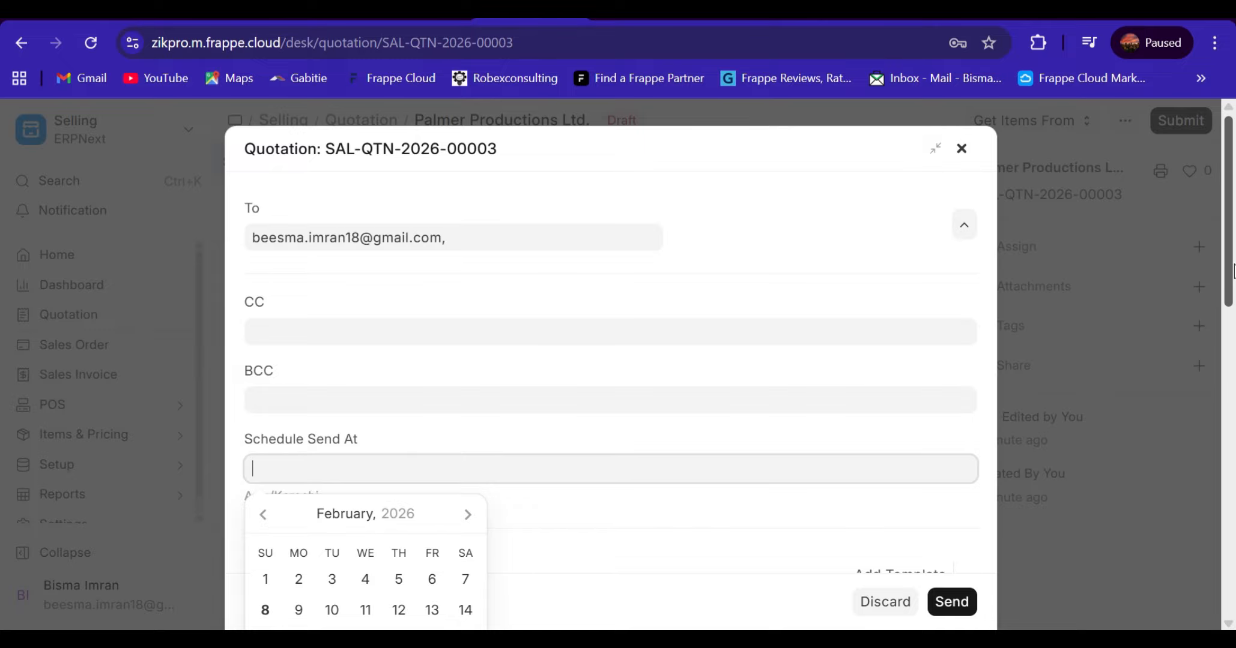
{"action": "left_click_drag", "start_coordinate": [1232, 270], "coordinate": [1234, 324]}
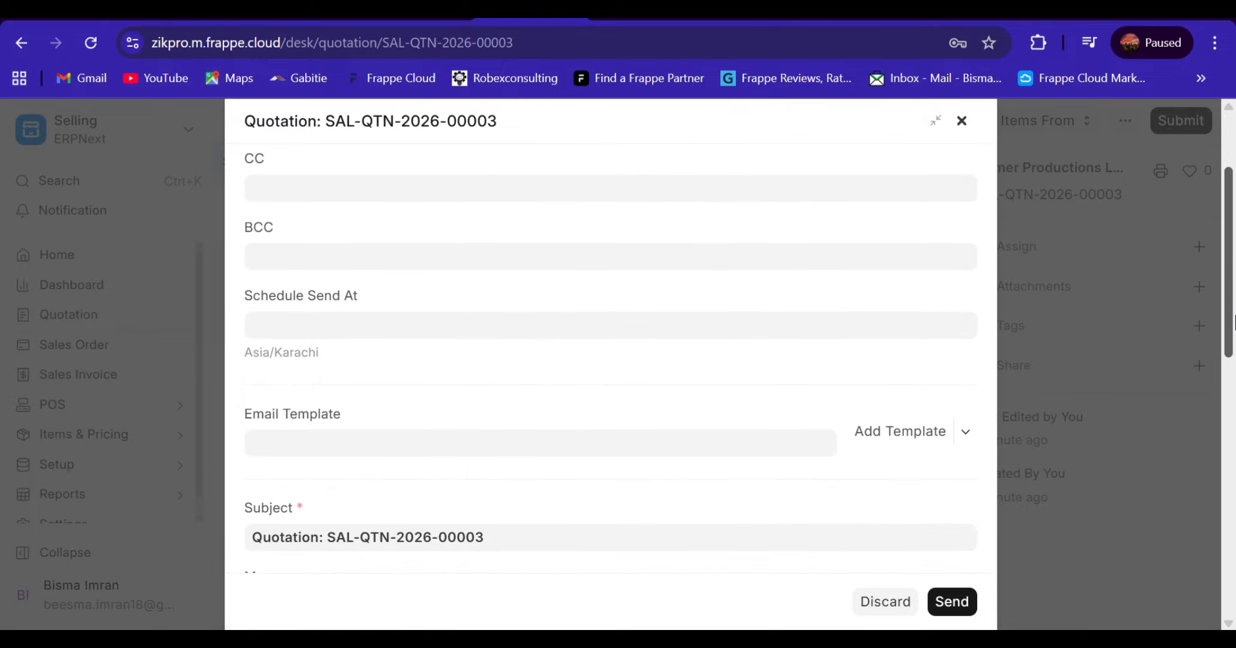
{"action": "left_click", "coordinate": [318, 325]}
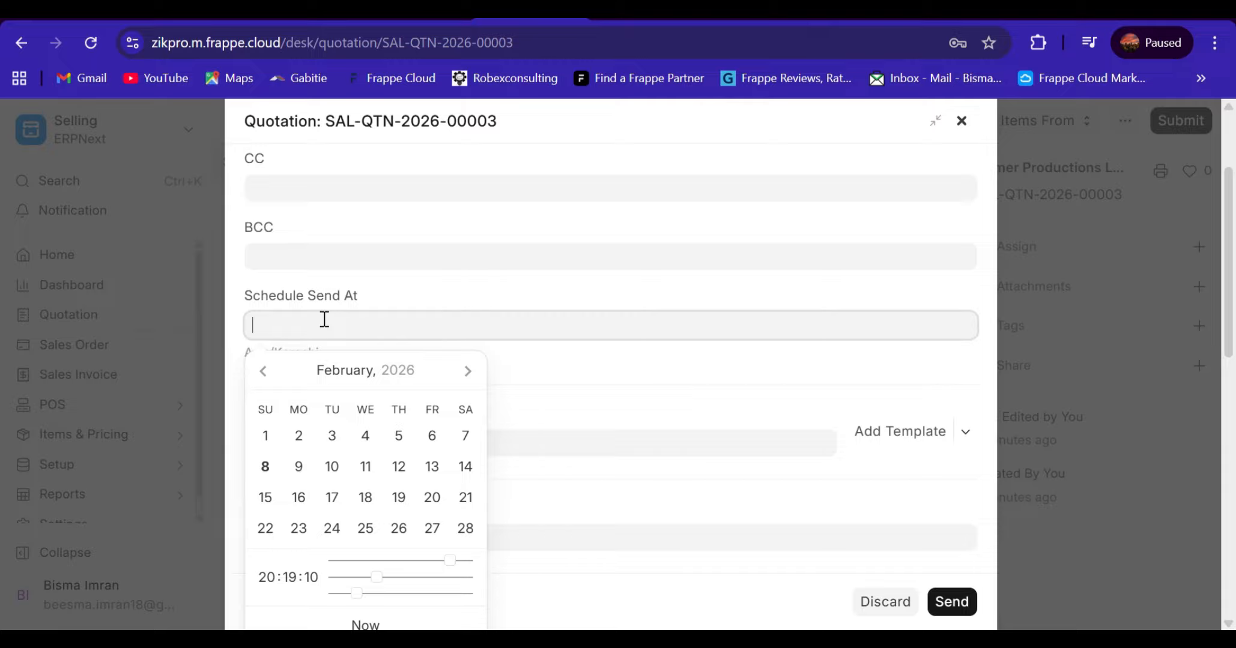
{"action": "left_click", "coordinate": [597, 389]}
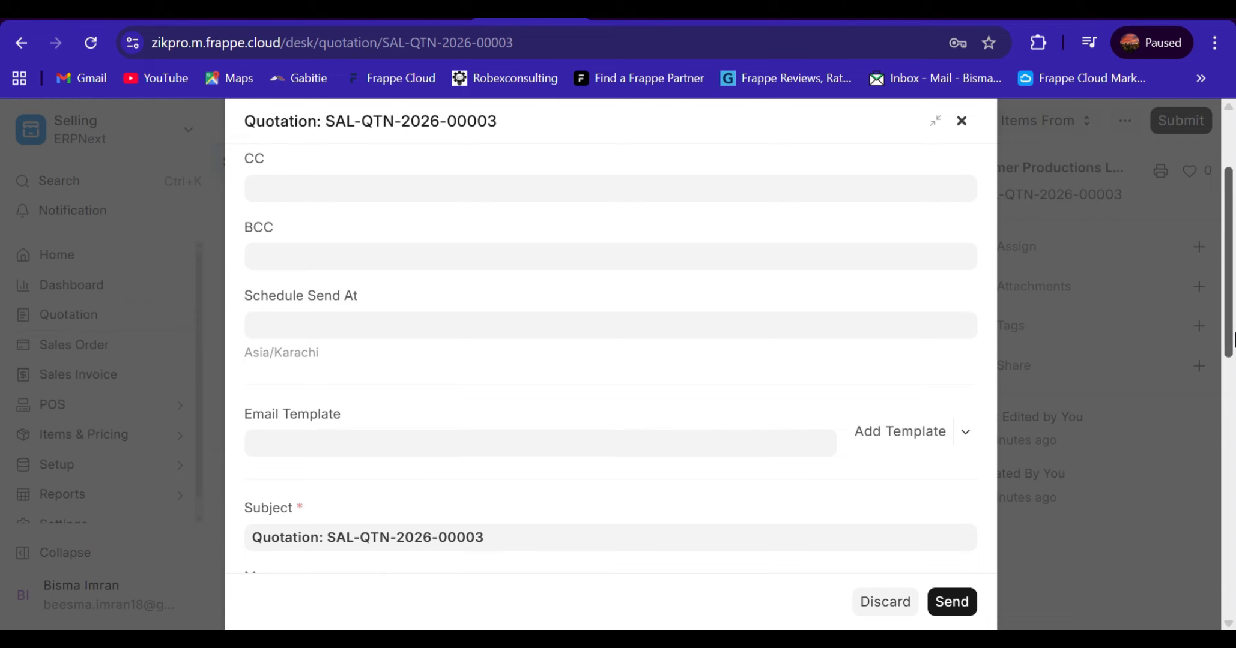
Review the email's subject and message fields, and examine the available upload sources for attachments
{"action": "scroll", "coordinate": [1232, 333], "scroll_direction": "down", "scroll_amount": 4}
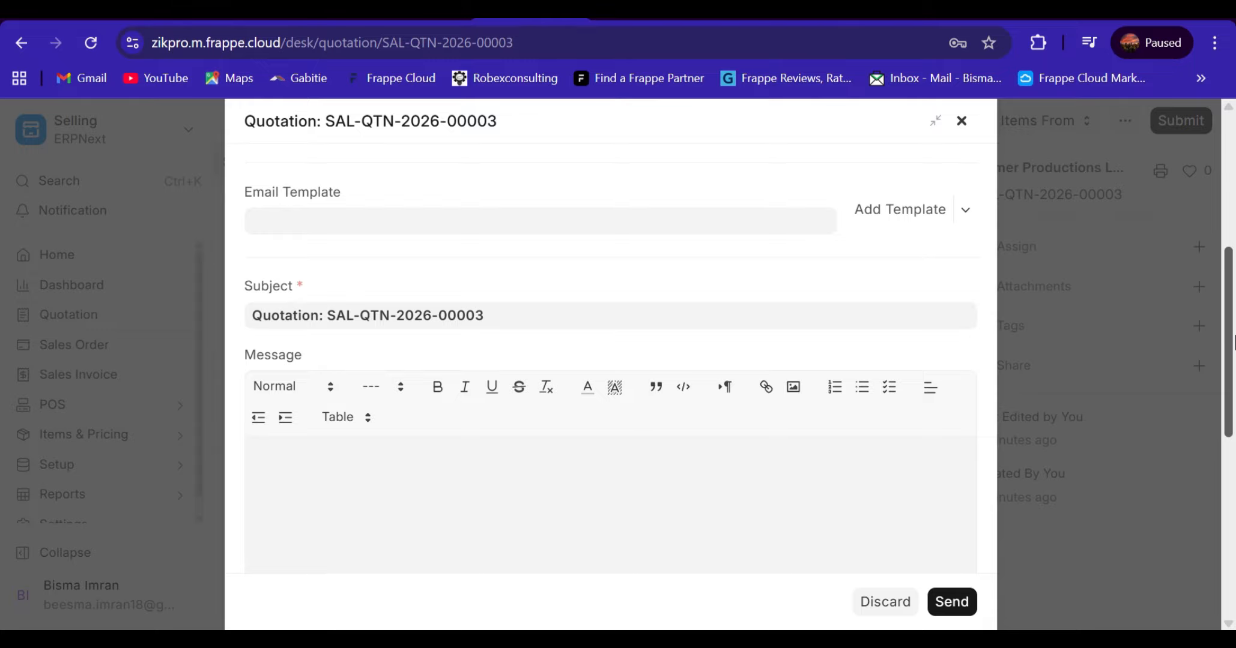
{"action": "left_click_drag", "start_coordinate": [1234, 342], "coordinate": [1234, 491]}
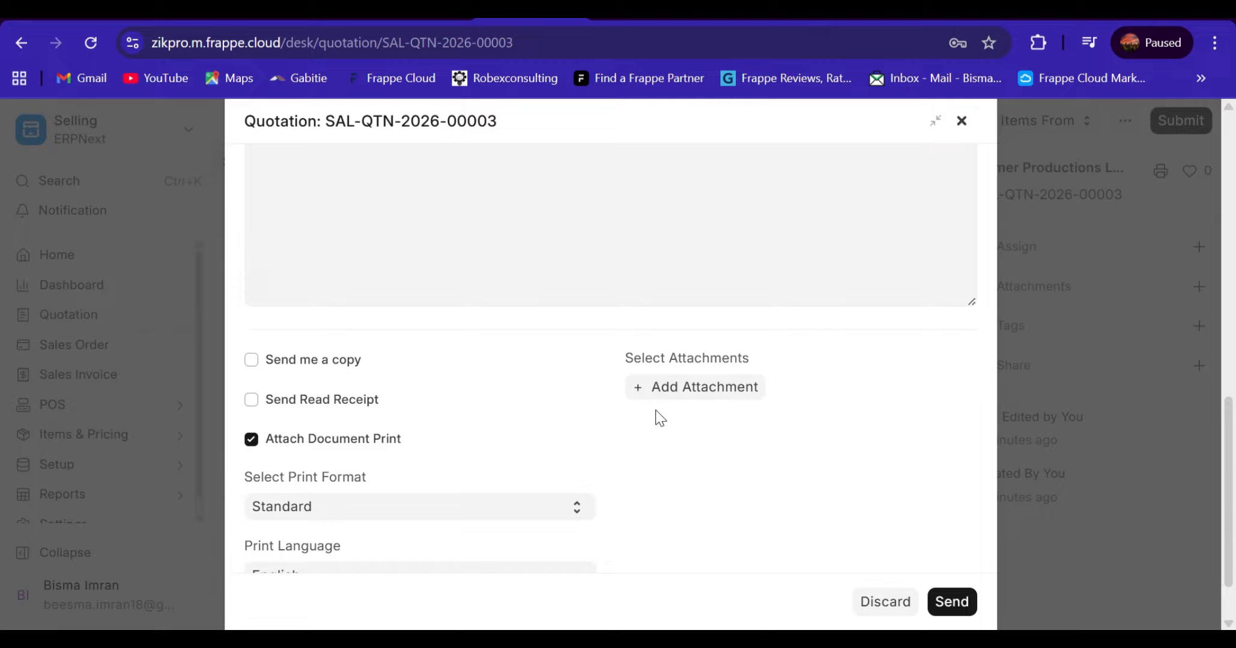
{"action": "left_click", "coordinate": [684, 389]}
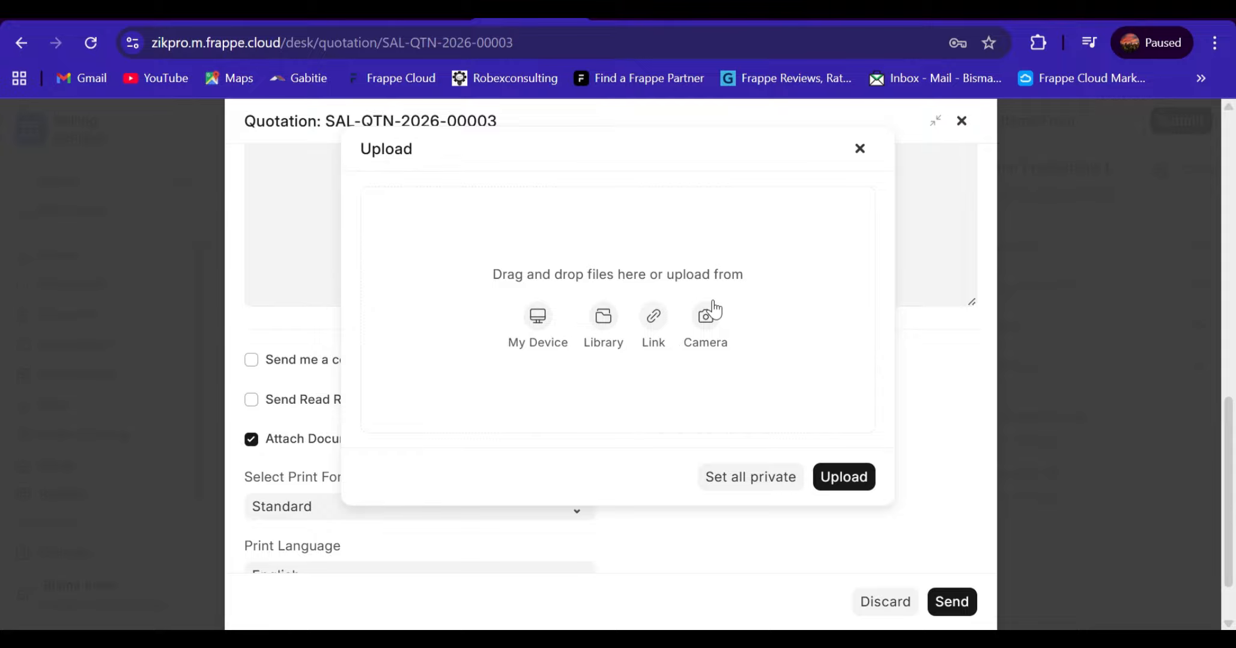
{"action": "left_click", "coordinate": [859, 147]}
{"action": "left_click", "coordinate": [860, 147]}
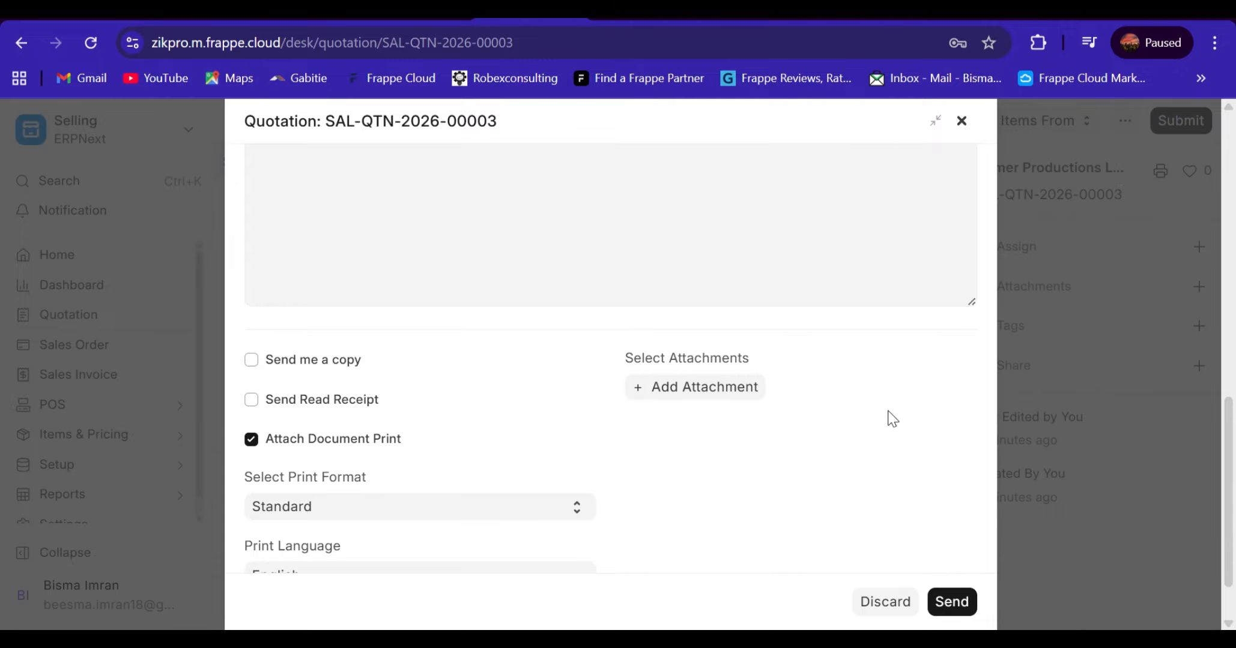
Examine the print format choices and the print language setting for the attached quotation document
{"action": "scroll", "coordinate": [757, 580], "scroll_direction": "down", "scroll_amount": 2}
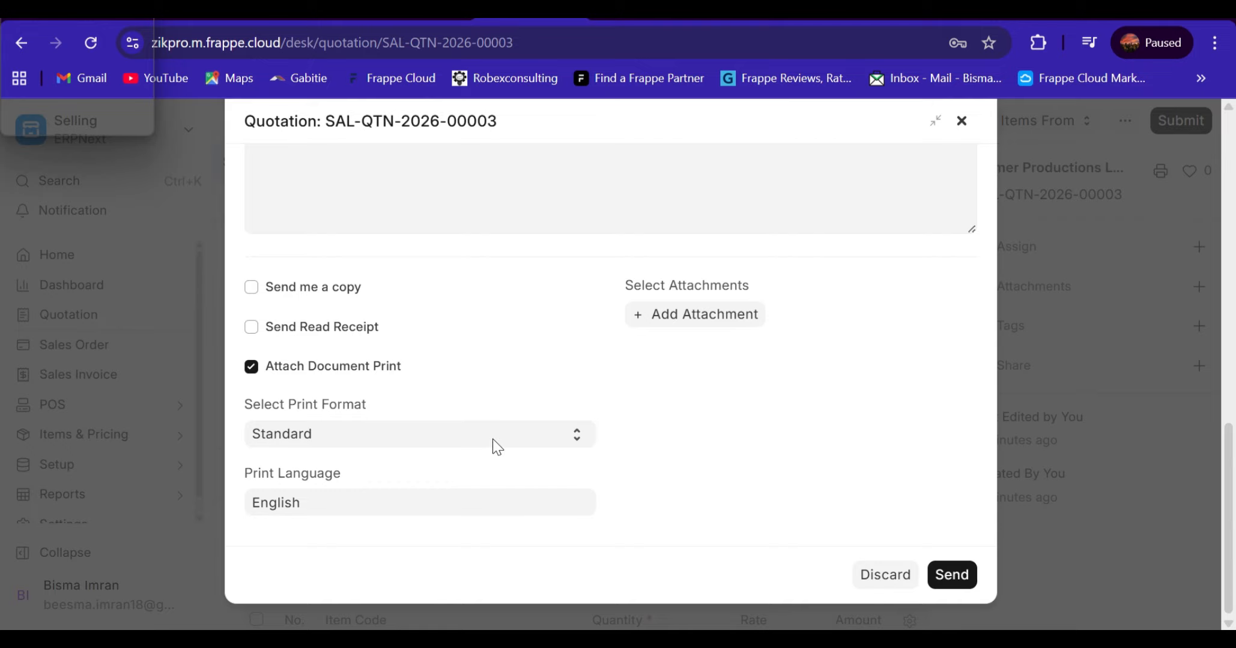
{"action": "left_click", "coordinate": [577, 442]}
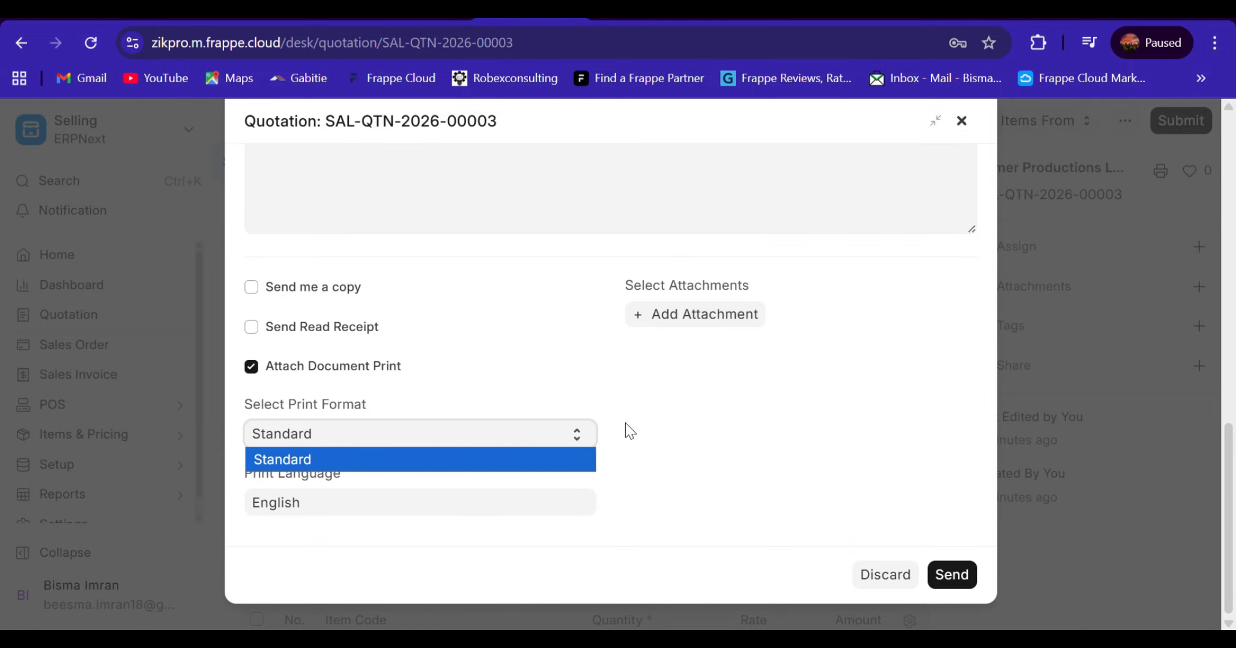
{"action": "left_click", "coordinate": [693, 437]}
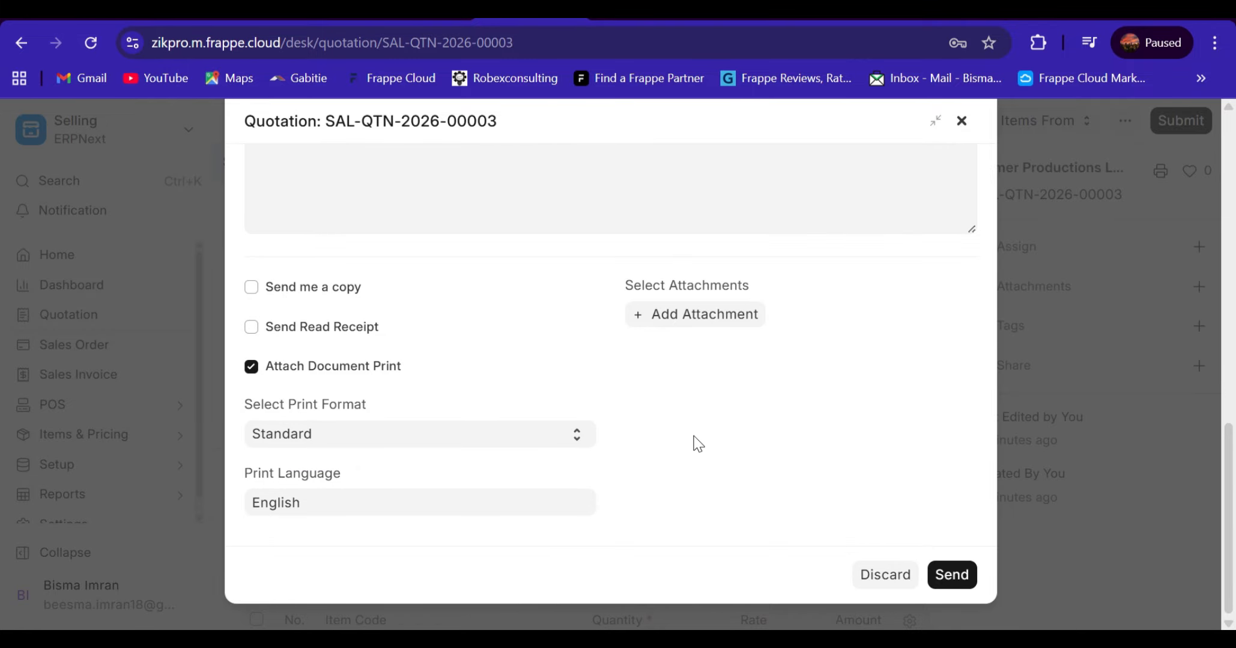
{"action": "left_click", "coordinate": [562, 439]}
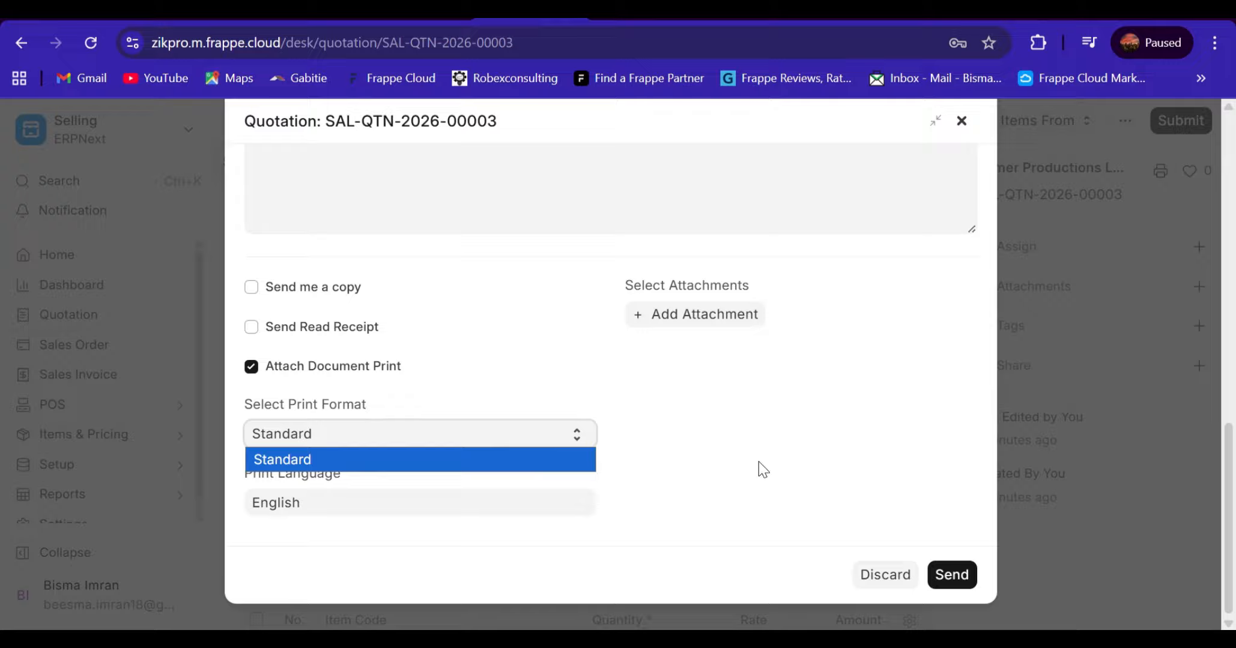
{"action": "left_click", "coordinate": [823, 448]}
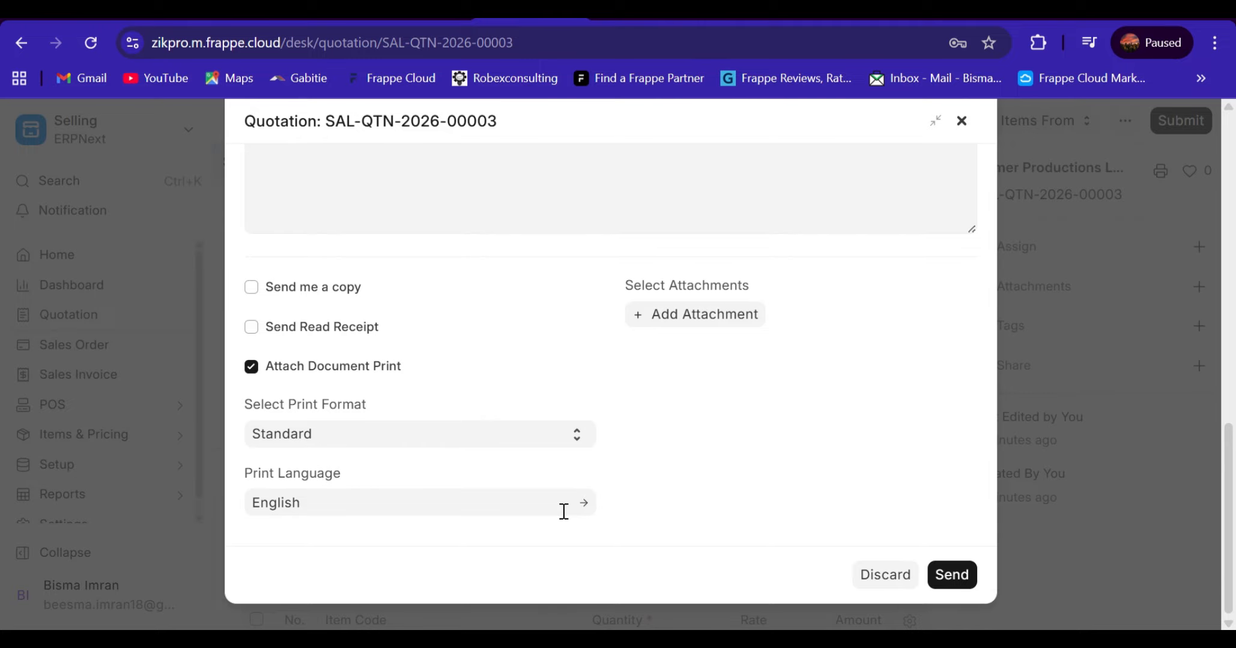
{"action": "left_click", "coordinate": [840, 584]}
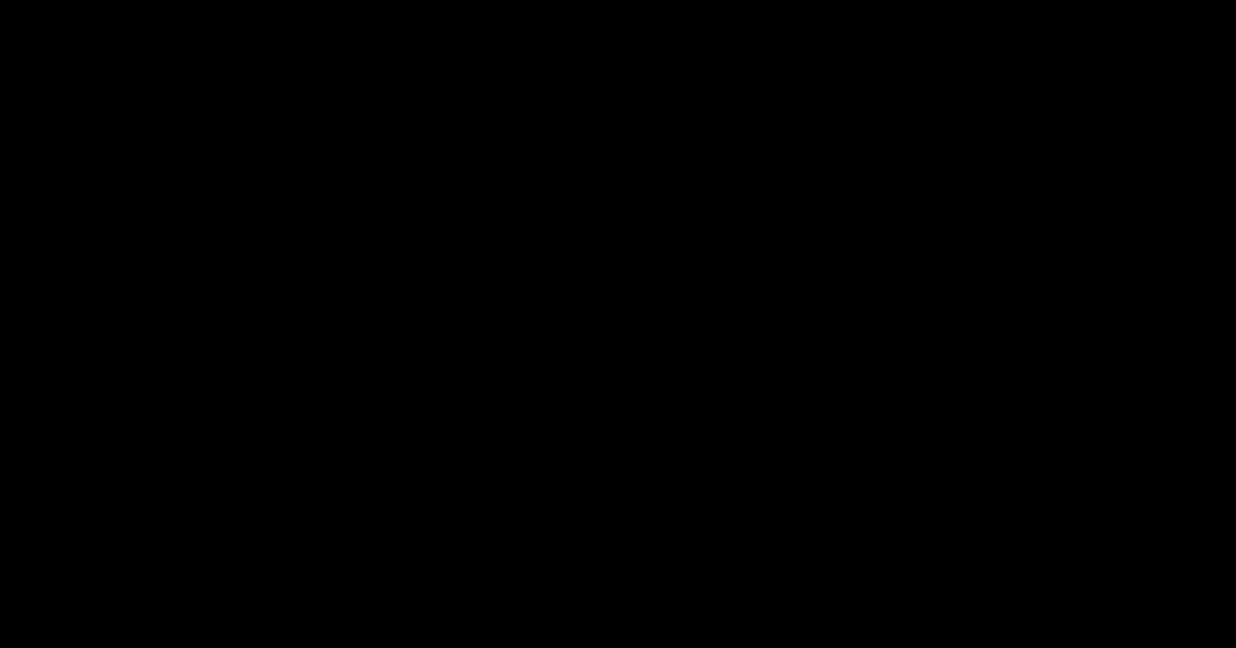